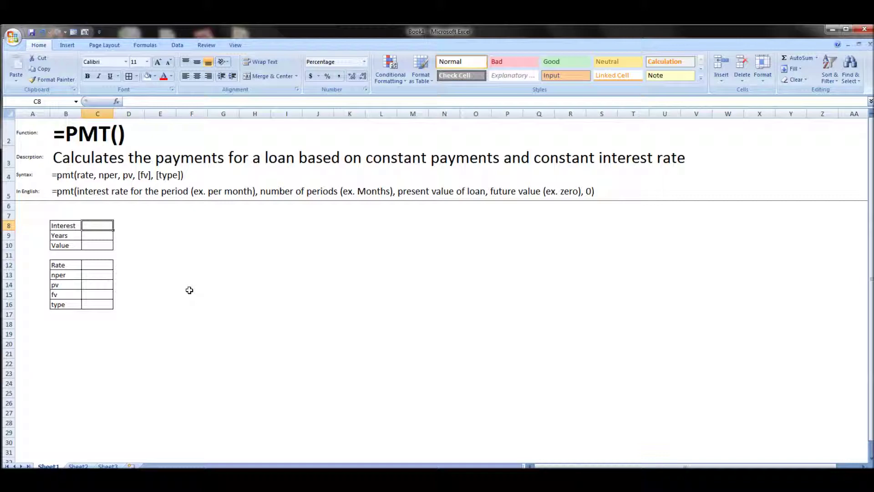
# - Enter the loan inputs: 4% for Interest, 30 for Years and 250000 for Value
pyautogui.click(192, 314)
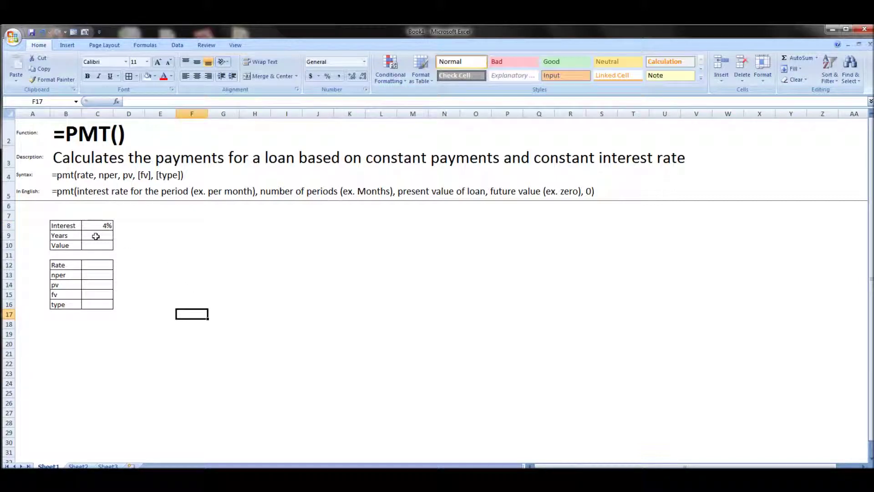
pyautogui.write('30')
pyautogui.press('Return')
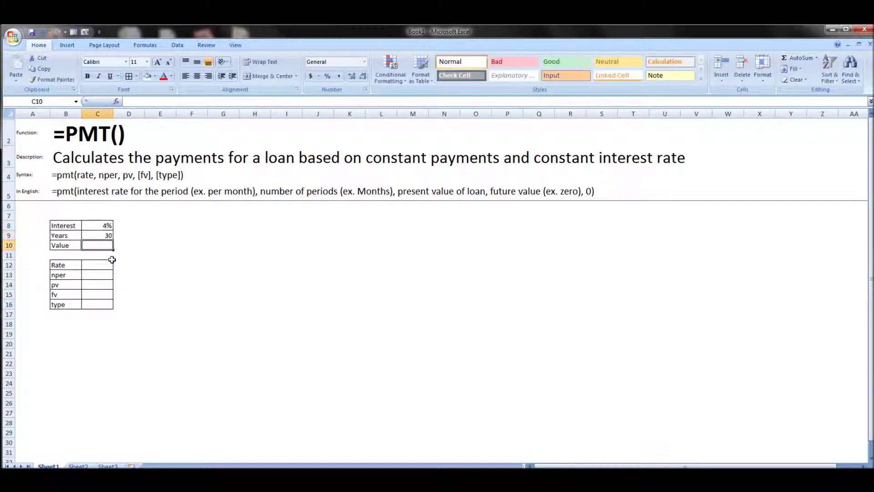
pyautogui.write('250000')
pyautogui.click(119, 266)
# - Format the loan value in C10 as accounting dollars and merge and center E8:L16 into one block
pyautogui.click(104, 243)
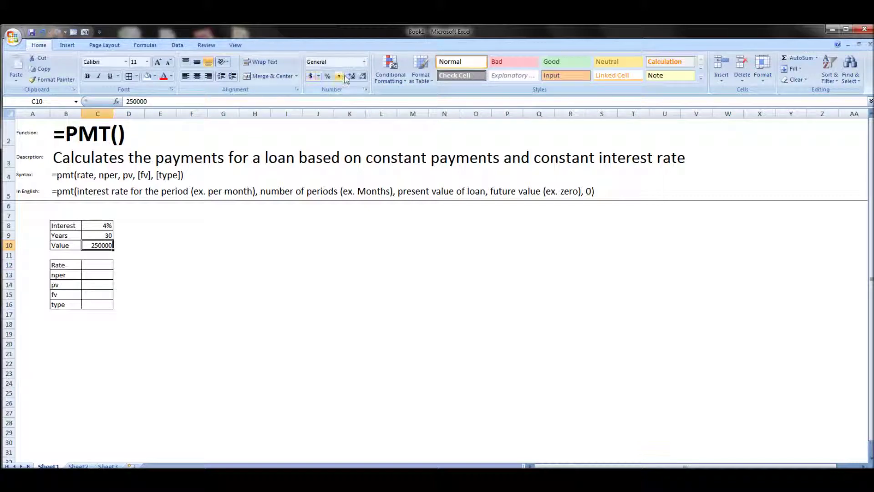
pyautogui.click(314, 76)
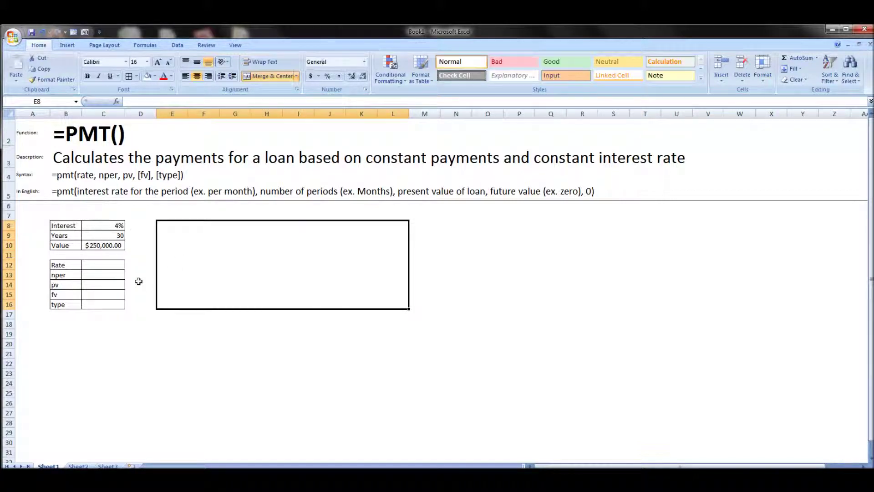
pyautogui.hotkey('ctrl', 'z')
# - Calculate the monthly Rate in C12 as =C8/12 and nper in C13 as =C9*12
pyautogui.click(110, 268)
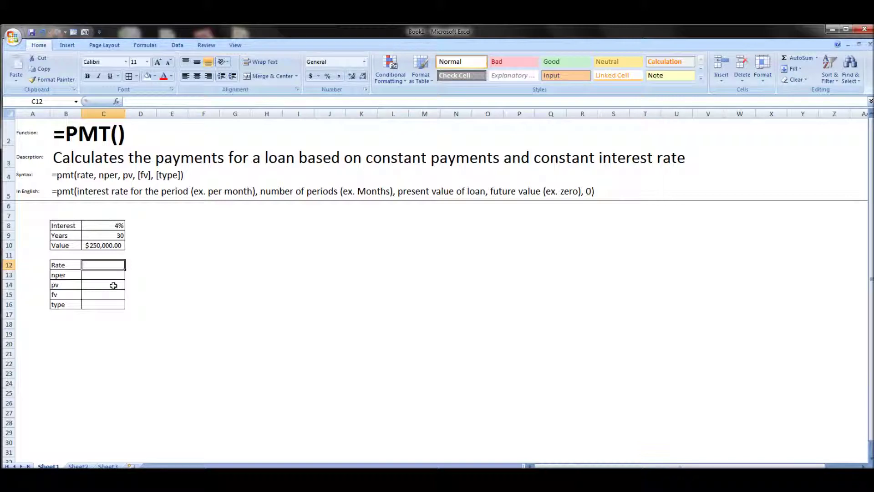
pyautogui.write('=')
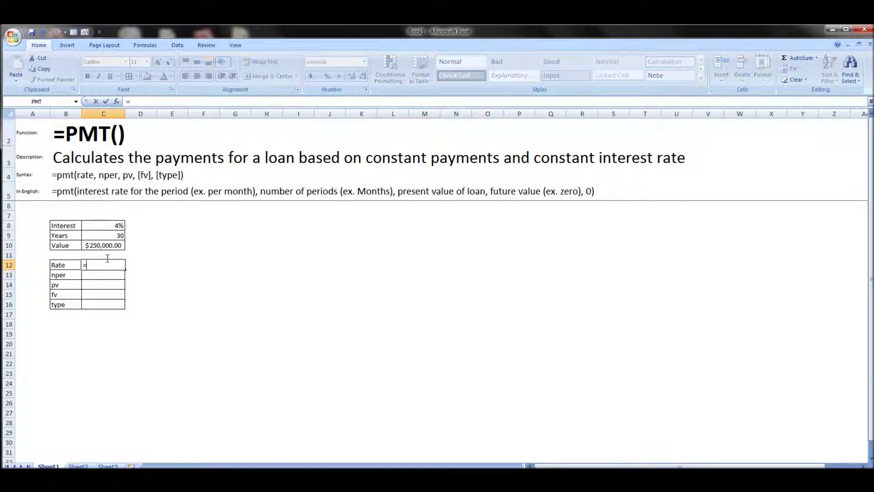
pyautogui.click(116, 226)
pyautogui.write('/12')
pyautogui.press('Return')
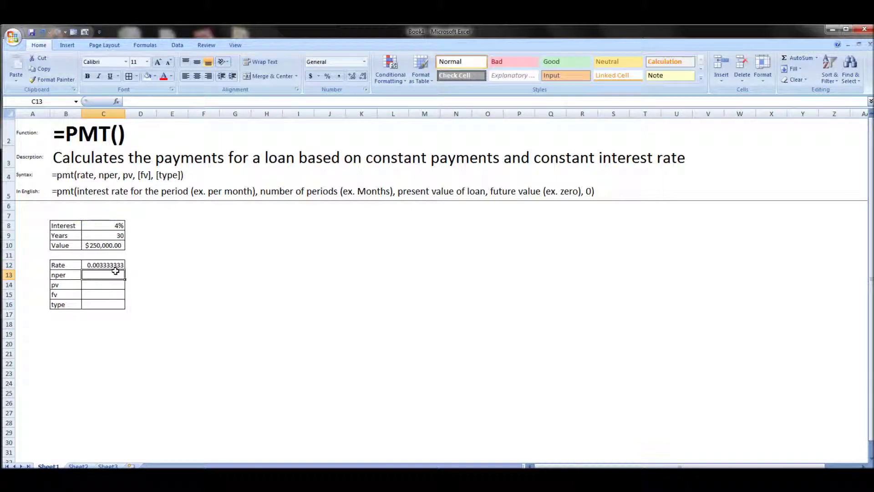
pyautogui.write('=')
pyautogui.click(119, 236)
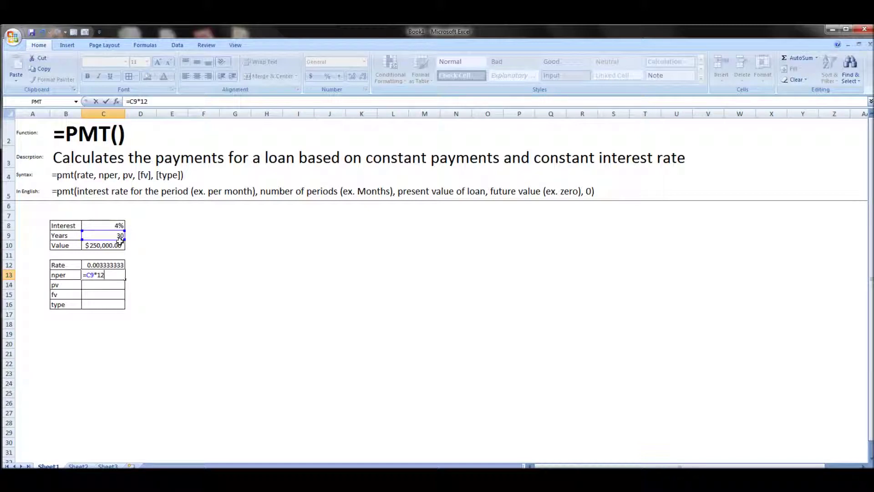
pyautogui.press('Return')
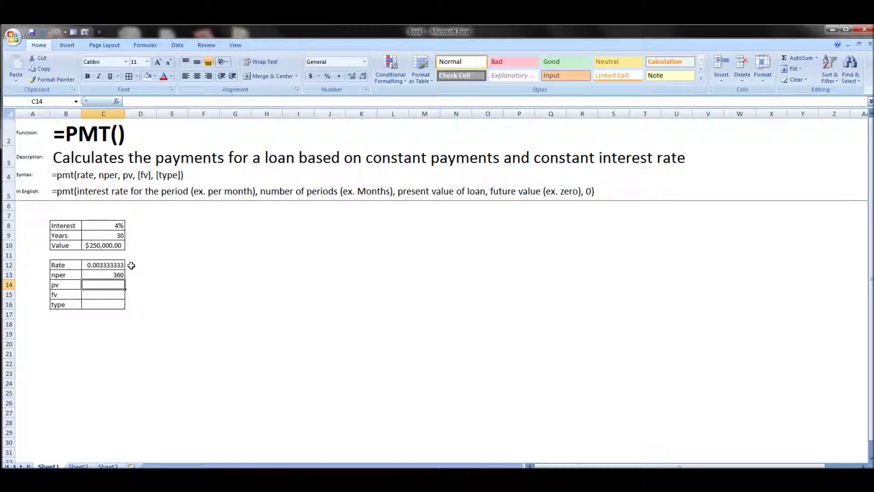
# - Fill in the remaining arguments: link pv to the loan value in C10 and set fv and type to 0
pyautogui.write('=')
pyautogui.click(107, 245)
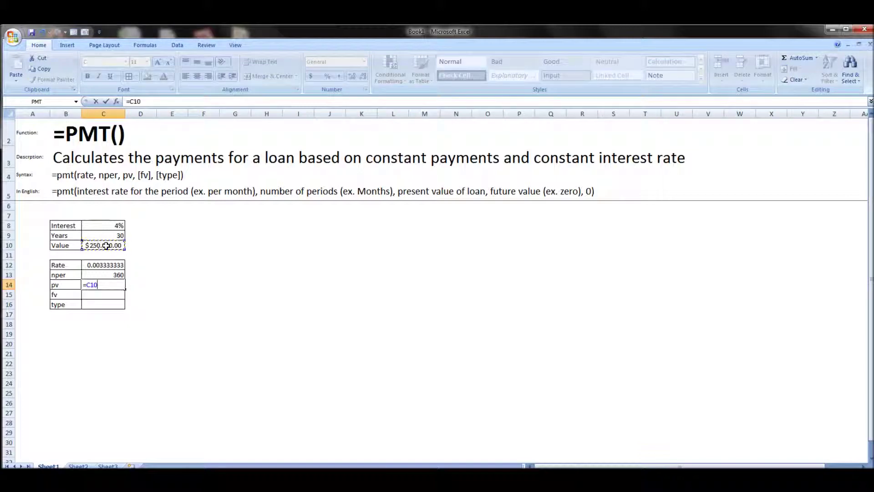
pyautogui.press('Return')
pyautogui.write('0')
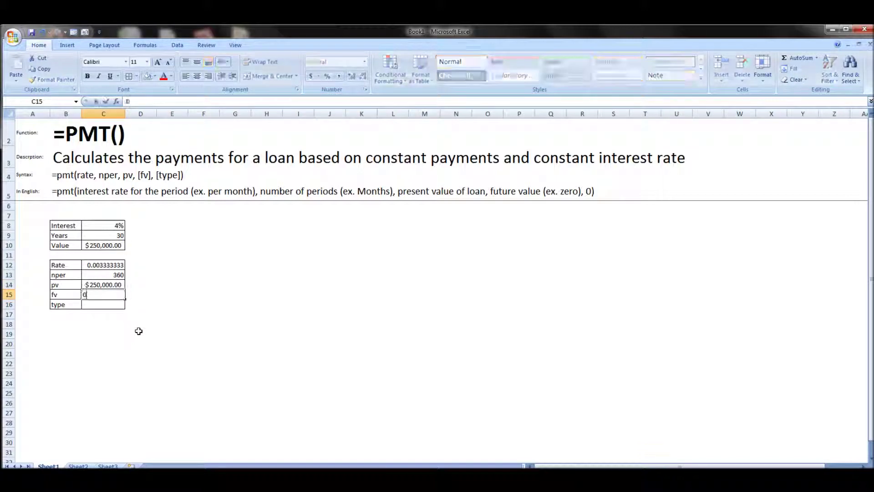
pyautogui.press('Return')
pyautogui.write('0')
pyautogui.click(194, 312)
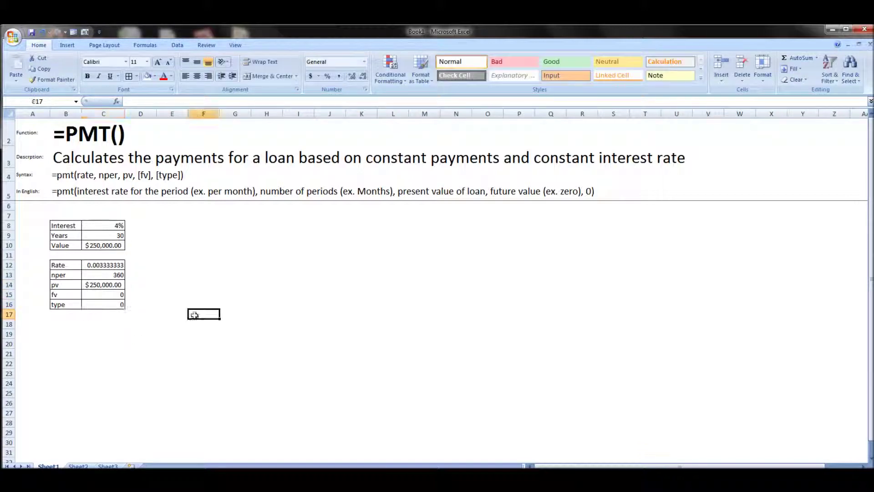
# - Outline the merged block E8:L16 with a border and enter =PMT(C12,C13,C14,C15,C16) in it
pyautogui.click(219, 250)
pyautogui.click(129, 75)
pyautogui.write('=pmt(')
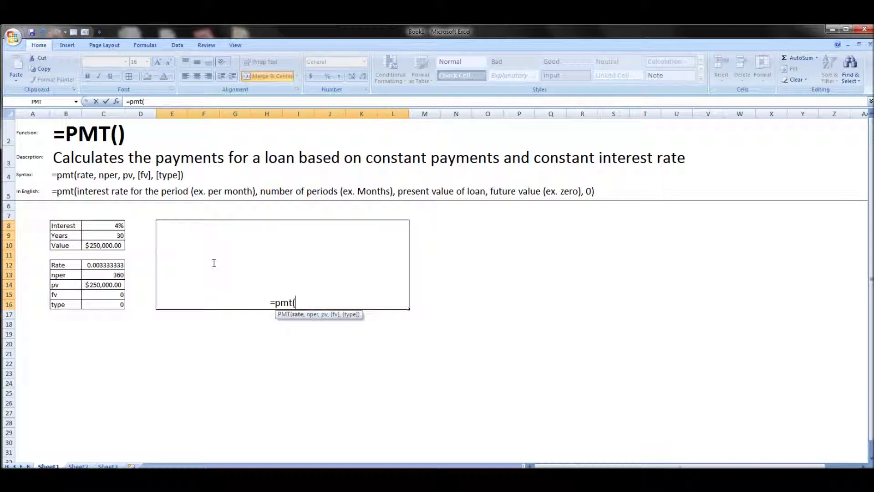
pyautogui.click(112, 264)
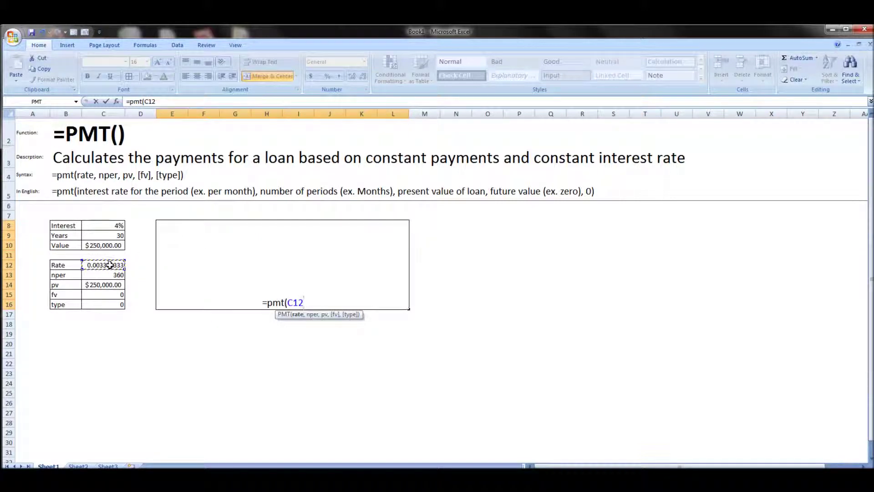
pyautogui.write(',')
pyautogui.click(91, 275)
pyautogui.write(',')
pyautogui.click(93, 283)
pyautogui.write(',')
pyautogui.click(107, 297)
pyautogui.write(',')
pyautogui.click(108, 305)
pyautogui.press('Return')
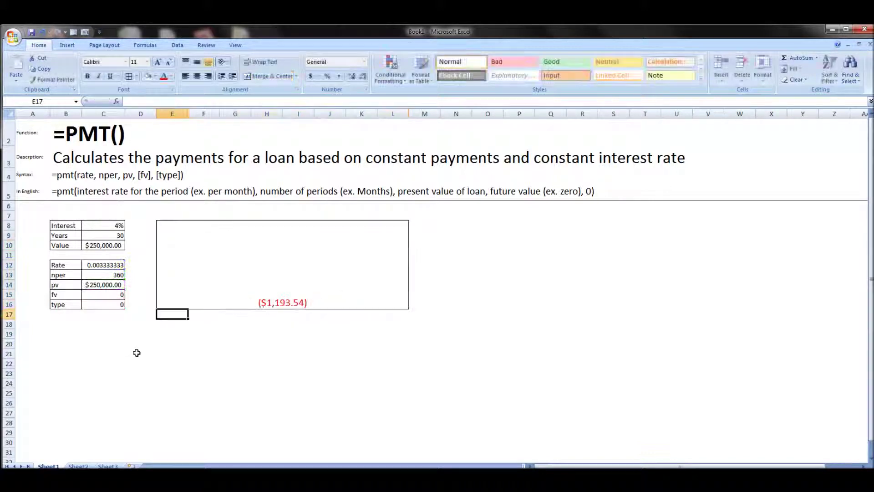
# - Vertically center the payment result in E8 and multiply its PMT formula by -1
pyautogui.click(294, 267)
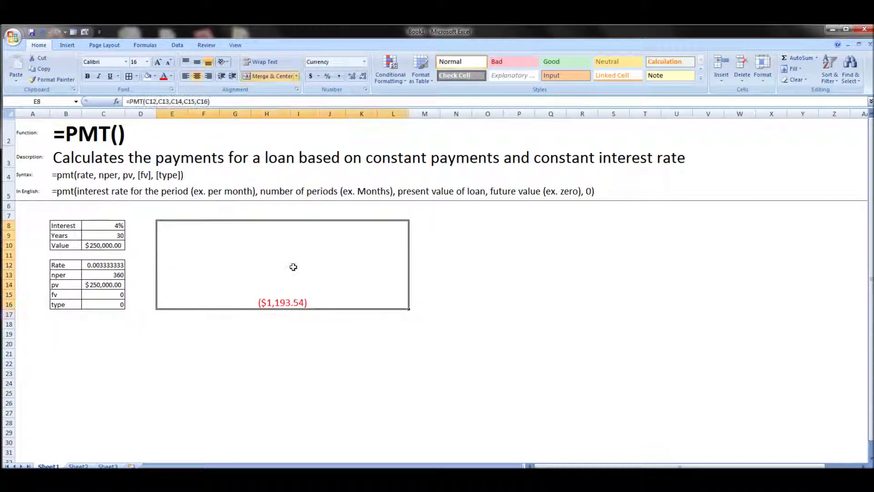
pyautogui.click(197, 61)
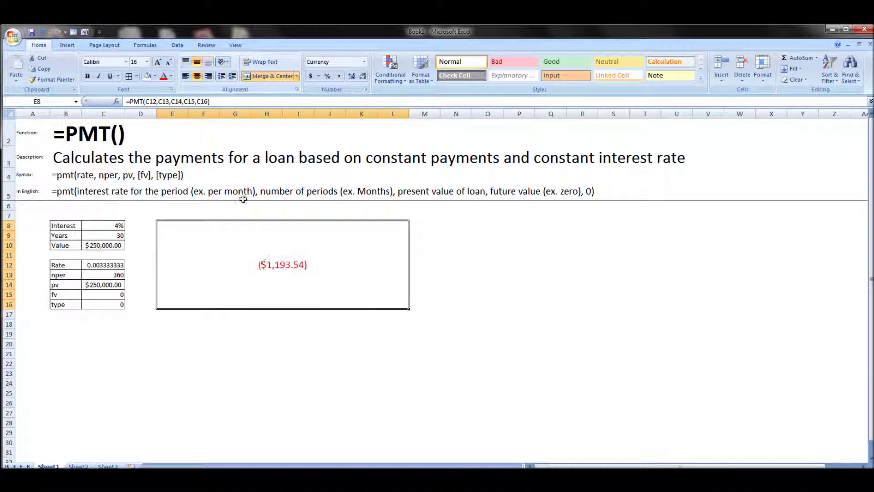
pyautogui.click(247, 102)
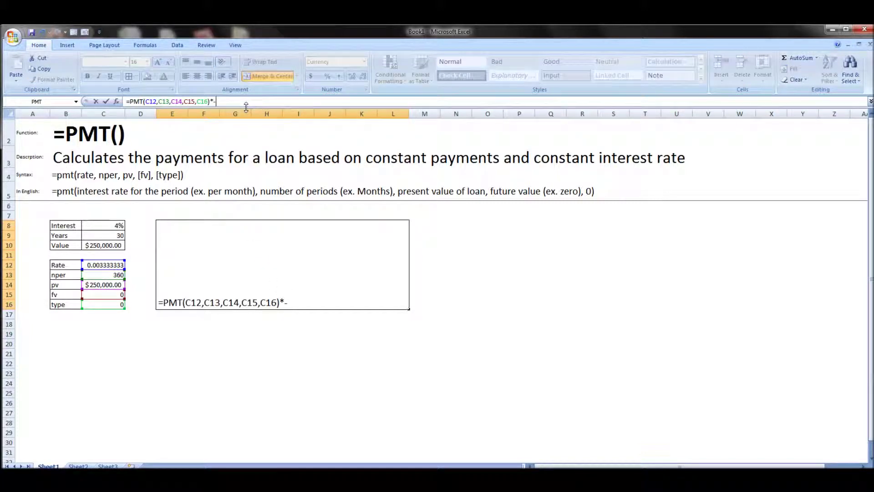
pyautogui.press('Return')
# - Set the font size of the payment result in E8 to 24
pyautogui.click(303, 265)
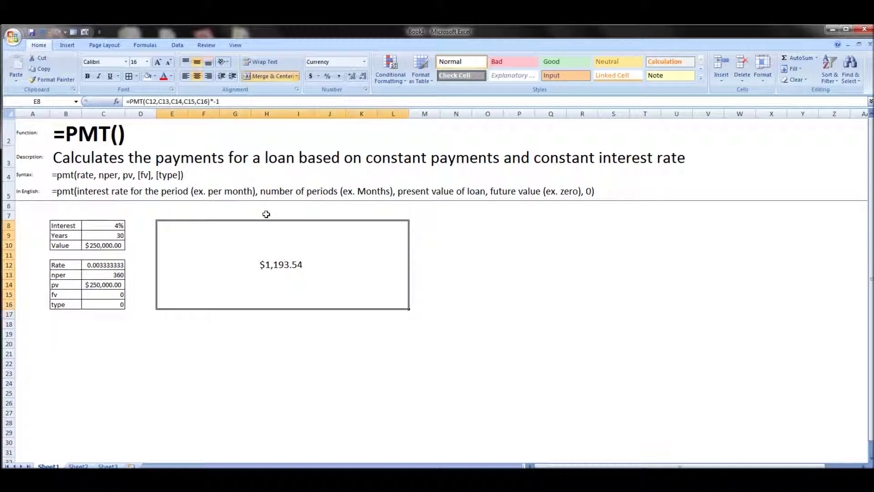
pyautogui.click(147, 61)
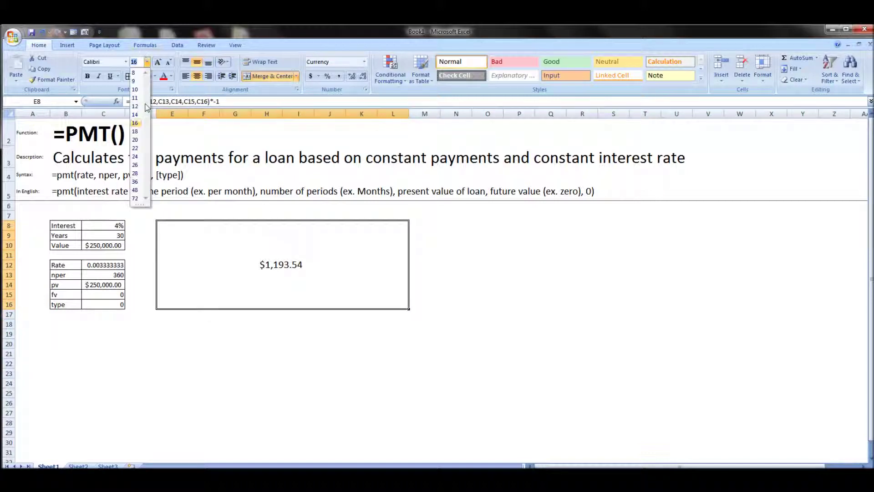
pyautogui.click(136, 160)
pyautogui.click(476, 264)
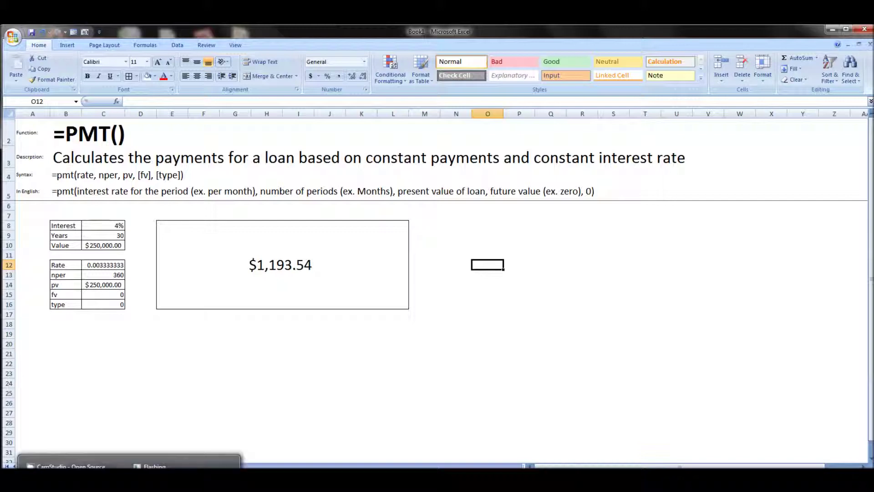
# - Set the Interest to 5% and the loan Value to 120,000
pyautogui.click(98, 226)
pyautogui.write('5')
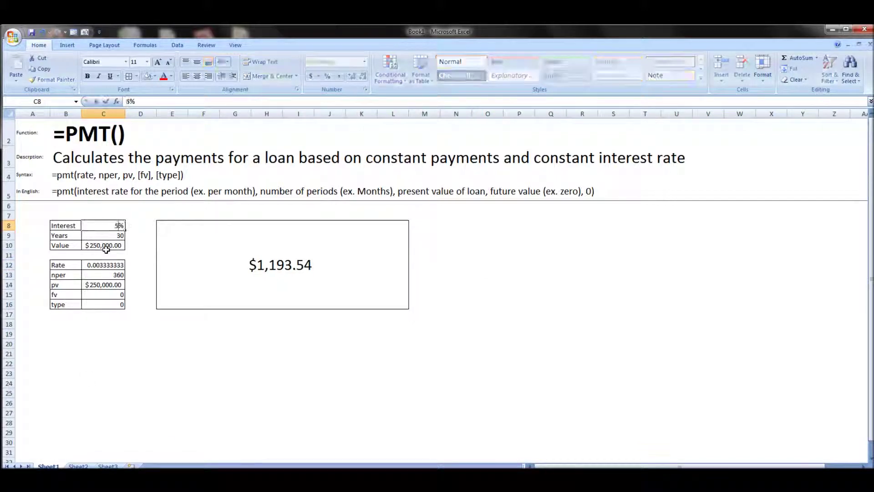
pyautogui.press('Return')
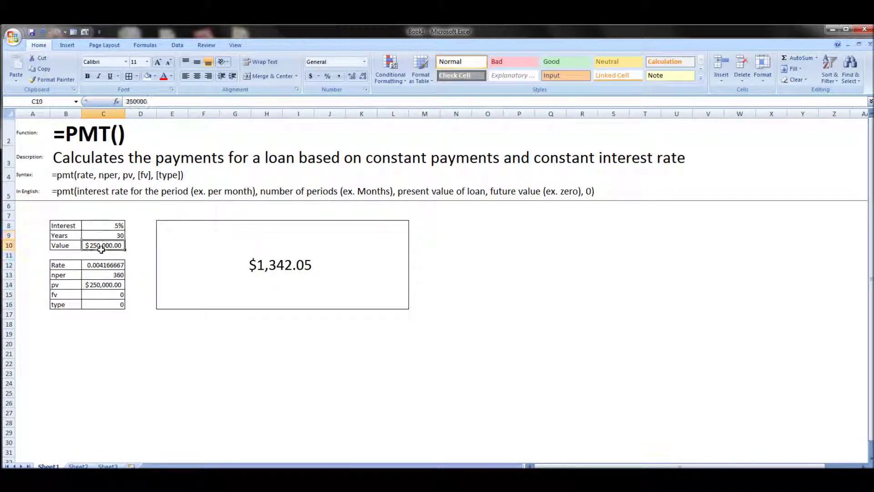
pyautogui.click(102, 248)
pyautogui.write('12')
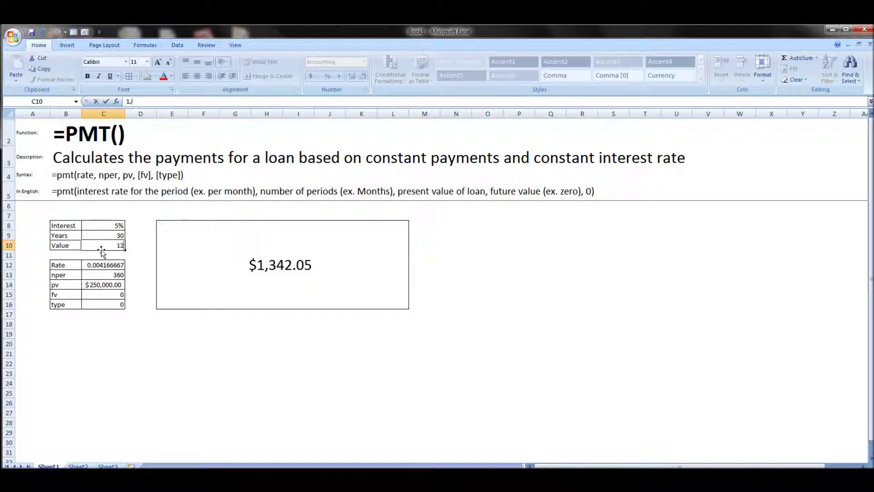
pyautogui.press('Return')
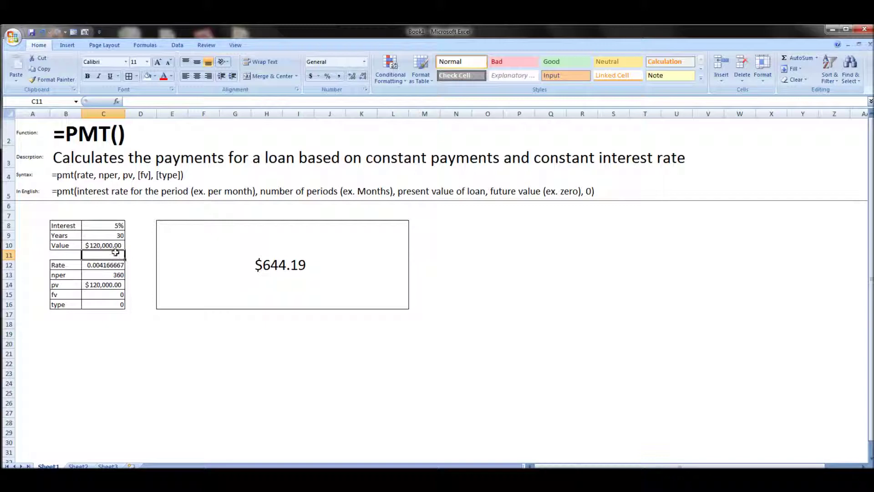
# - Set the loan Value to 500,000 and the Interest to 3%
pyautogui.click(104, 246)
pyautogui.write('500,000')
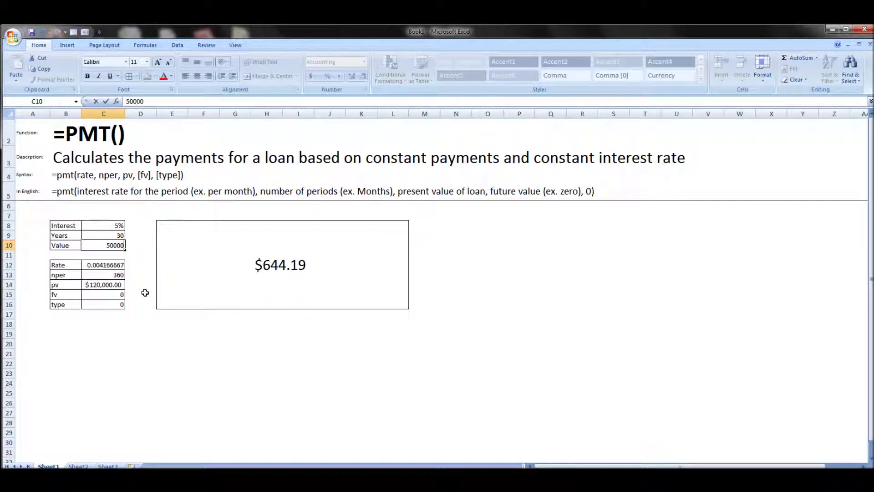
pyautogui.press('Return')
pyautogui.click(117, 225)
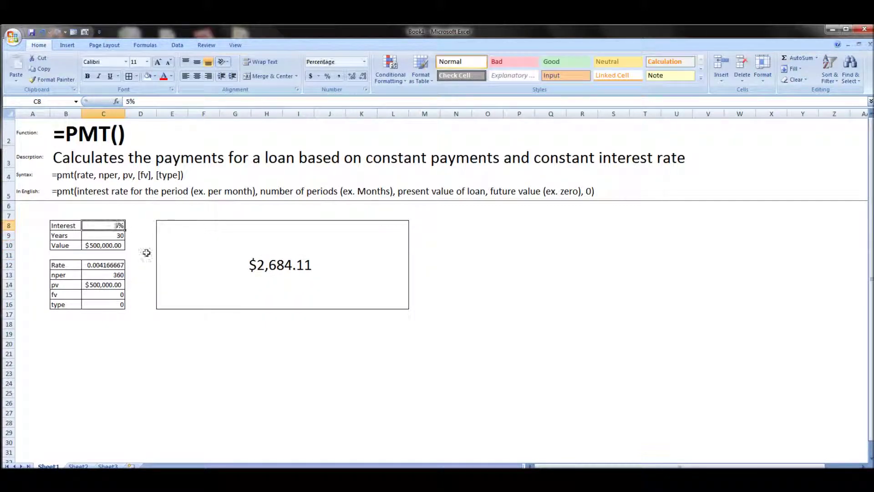
pyautogui.write('3')
pyautogui.press('Return')
pyautogui.click(273, 278)
# - Create two merged, bordered blocks for the totals in N9:S12 and N14:S16
pyautogui.click(548, 255)
pyautogui.click(67, 46)
pyautogui.moveTo(444, 226); pyautogui.dragTo(629, 248)
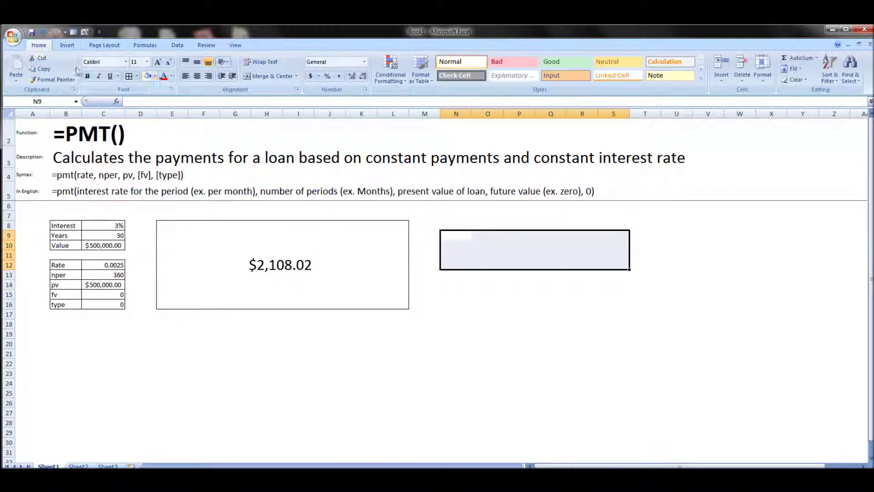
pyautogui.moveTo(445, 283); pyautogui.dragTo(624, 300)
pyautogui.click(129, 76)
pyautogui.click(268, 76)
pyautogui.click(480, 252)
pyautogui.click(129, 76)
# - Label the two blocks "Total Payment" in N8 and "Total Interest" in N13
pyautogui.click(455, 225)
pyautogui.write('Total Payment')
pyautogui.press('Return')
pyautogui.press('Return')
pyautogui.write('Total Int')
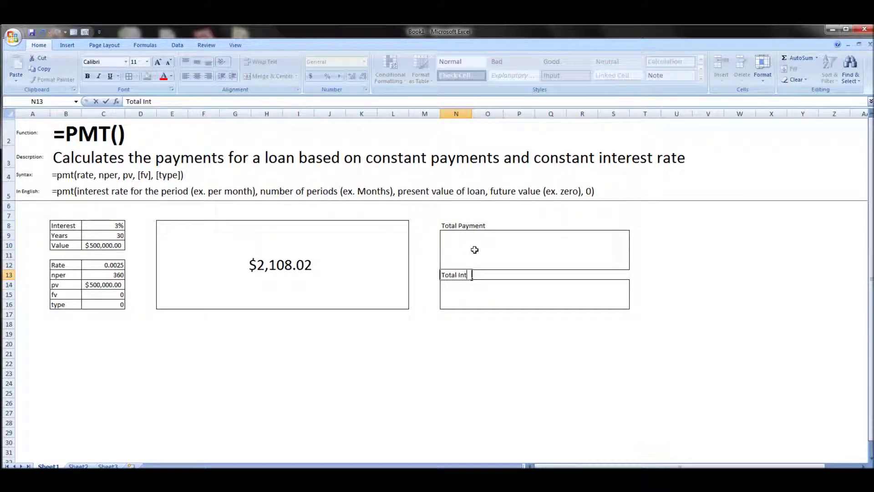
pyautogui.write('erest')
pyautogui.press('Return')
# - Calculate the total payment in the N9 block as =E8*C13
pyautogui.click(462, 249)
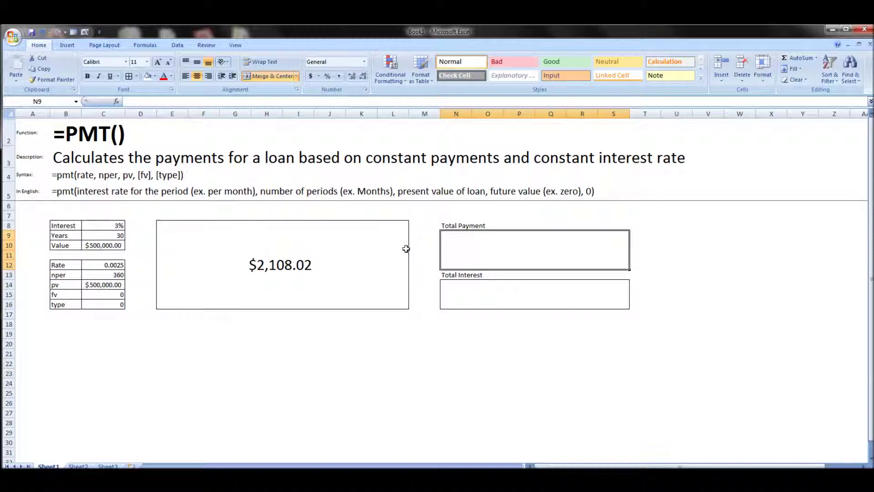
pyautogui.write('=')
pyautogui.click(290, 268)
pyautogui.write('*')
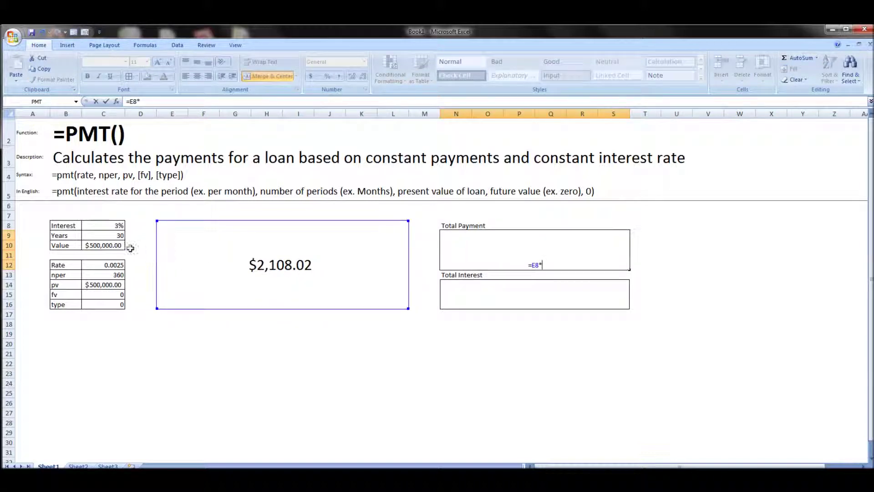
pyautogui.click(100, 272)
pyautogui.press('Return')
# - Vertically center the total payment amount in the N9 block and set its font size to 24
pyautogui.click(552, 253)
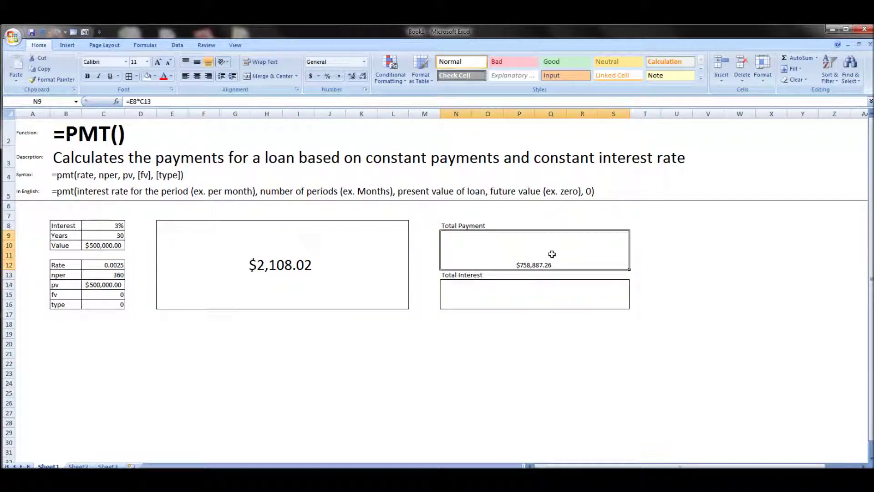
pyautogui.click(199, 62)
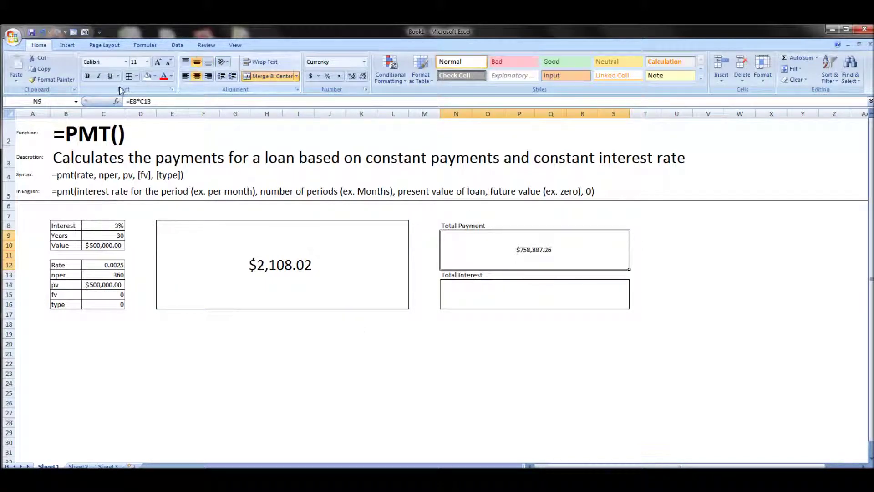
pyautogui.click(147, 62)
pyautogui.click(135, 156)
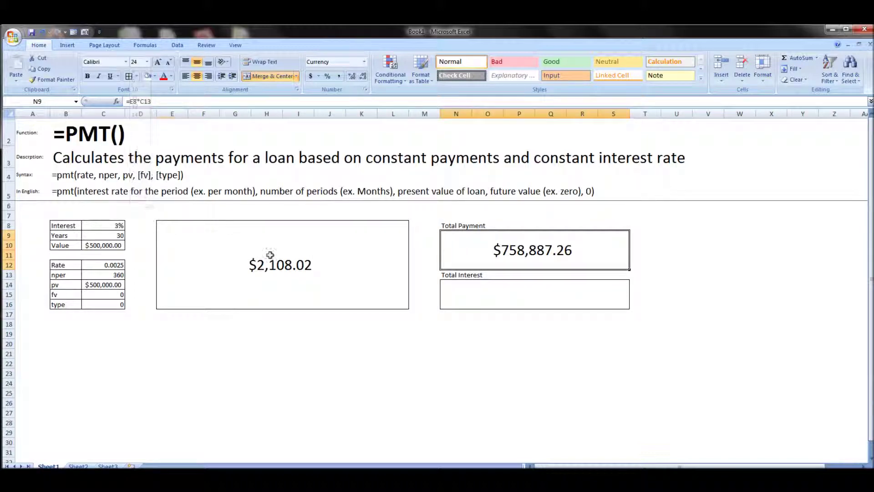
# - Set the font size of the monthly payment amount in the E8 block to 48
pyautogui.click(271, 246)
pyautogui.click(147, 62)
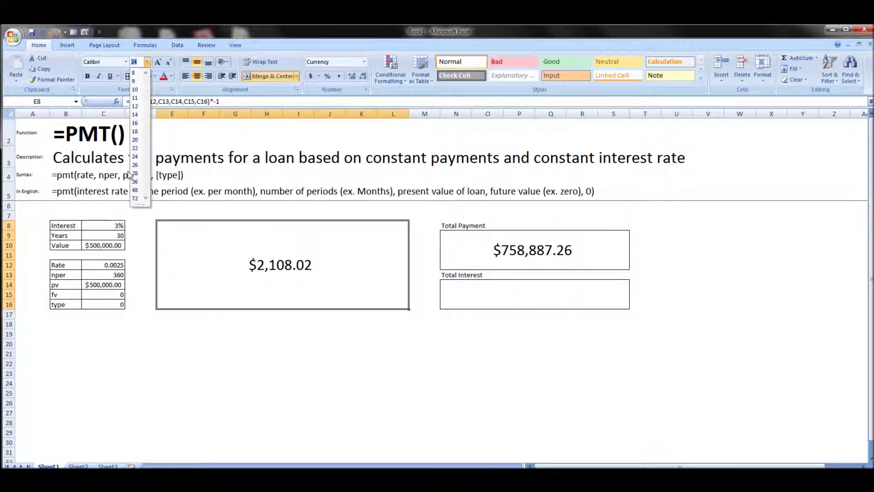
pyautogui.click(136, 190)
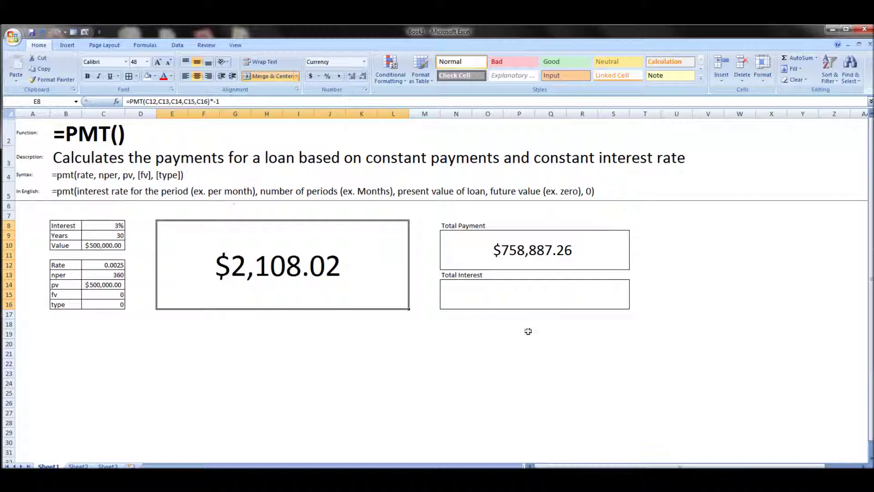
# - Calculate the total interest in the N14 block as =N9-C10
pyautogui.click(542, 301)
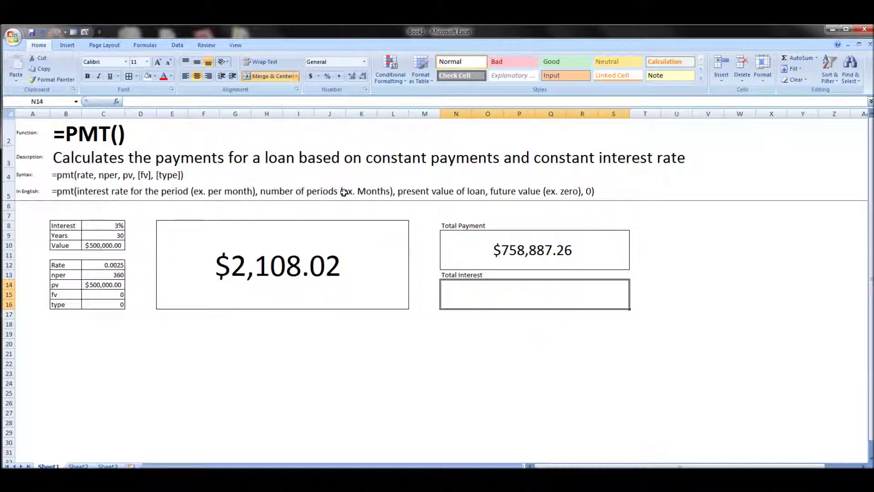
pyautogui.write('=')
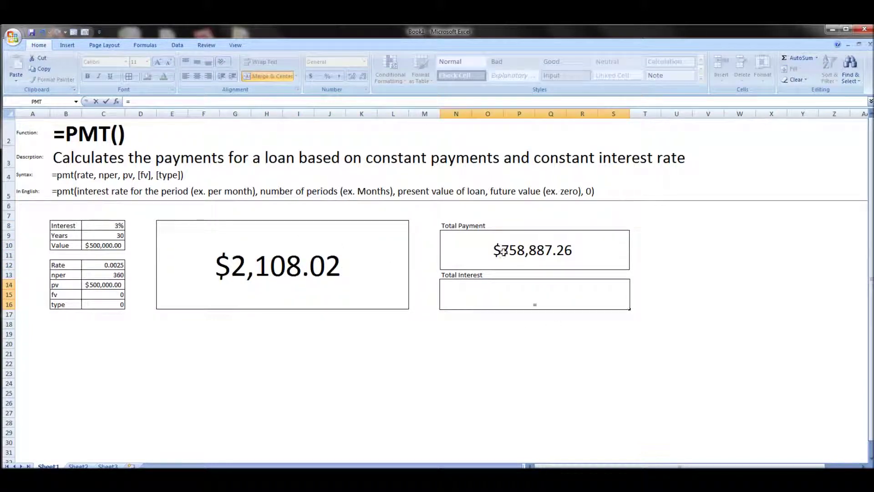
pyautogui.click(521, 253)
pyautogui.write('-')
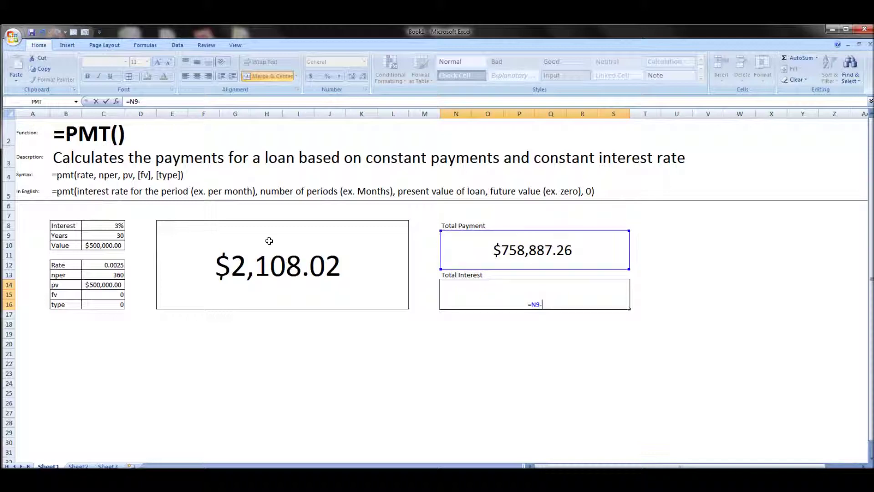
pyautogui.click(114, 246)
pyautogui.press('Return')
# - Vertically center the total interest amount in the N14 block and set its font size to 24
pyautogui.click(617, 305)
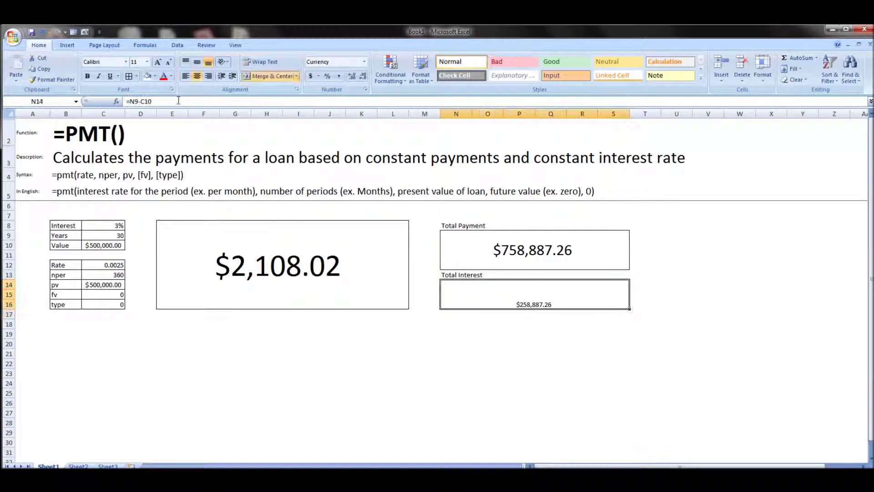
pyautogui.click(196, 61)
pyautogui.click(147, 61)
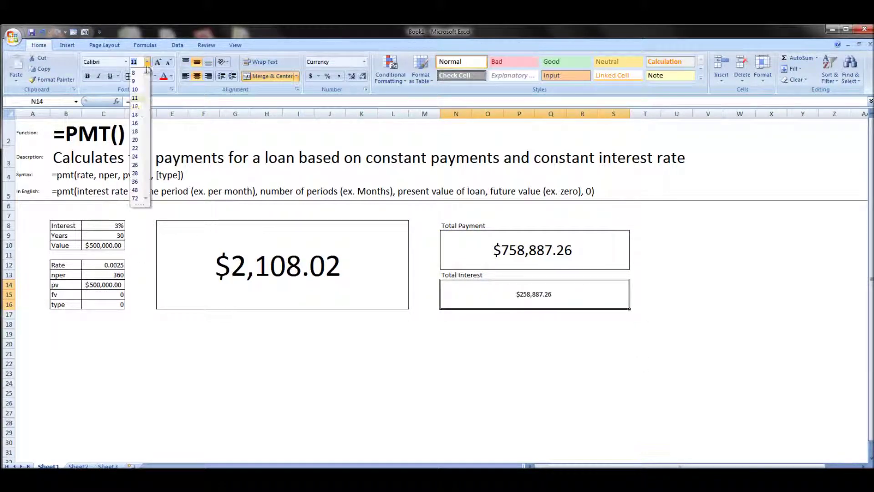
pyautogui.click(135, 140)
# - Copy the whole calculator in B8:S16 and paste the duplicate at B19
pyautogui.moveTo(63, 225); pyautogui.dragTo(524, 305)
pyautogui.hotkey('ctrl', 'c')
pyautogui.click(64, 324)
pyautogui.click(65, 334)
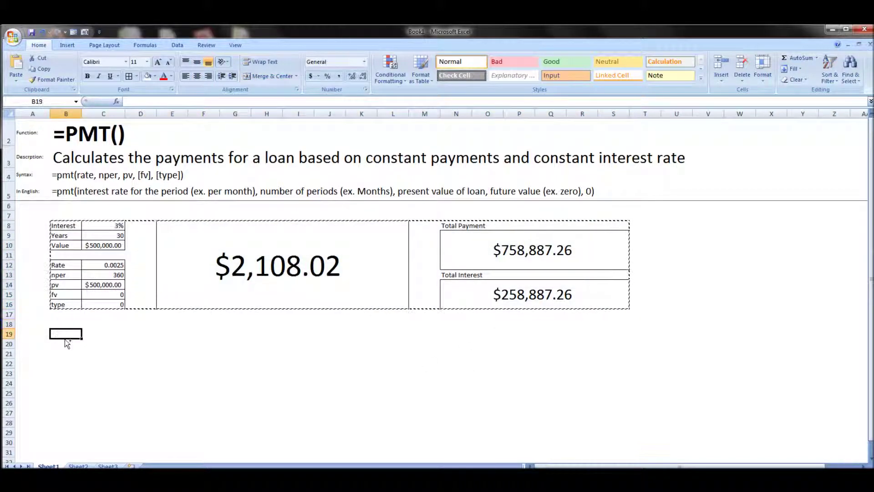
pyautogui.hotkey('ctrl', 'v')
# - Add a bottom border to row 17 from column A to S to separate the two calculators
pyautogui.click(65, 314)
pyautogui.moveTo(65, 318); pyautogui.dragTo(616, 314)
pyautogui.click(136, 76)
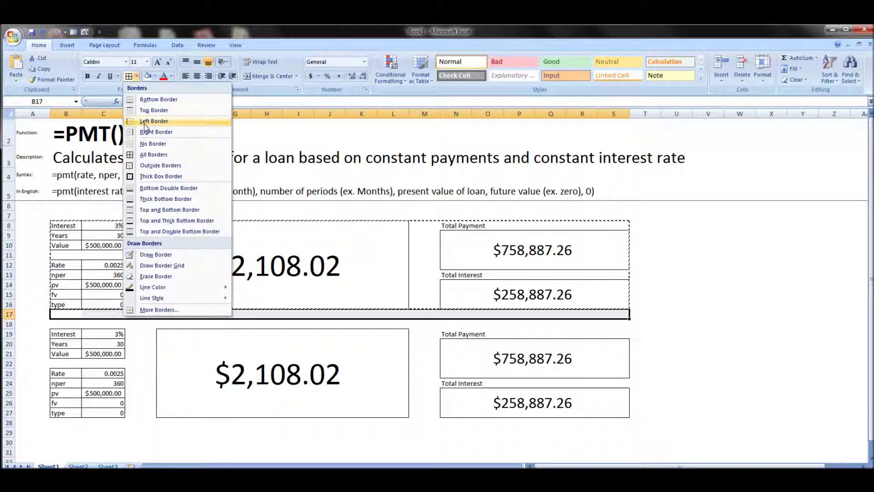
pyautogui.click(154, 100)
pyautogui.click(230, 287)
pyautogui.click(662, 336)
pyautogui.click(23, 314)
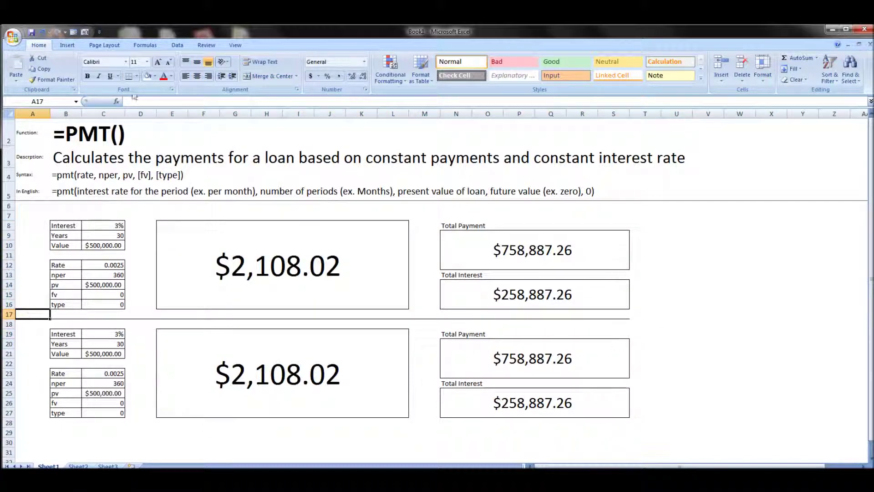
pyautogui.click(129, 76)
pyautogui.click(110, 232)
# - Set the interest rate of the second calculator in C19 to 3.125%
pyautogui.click(104, 334)
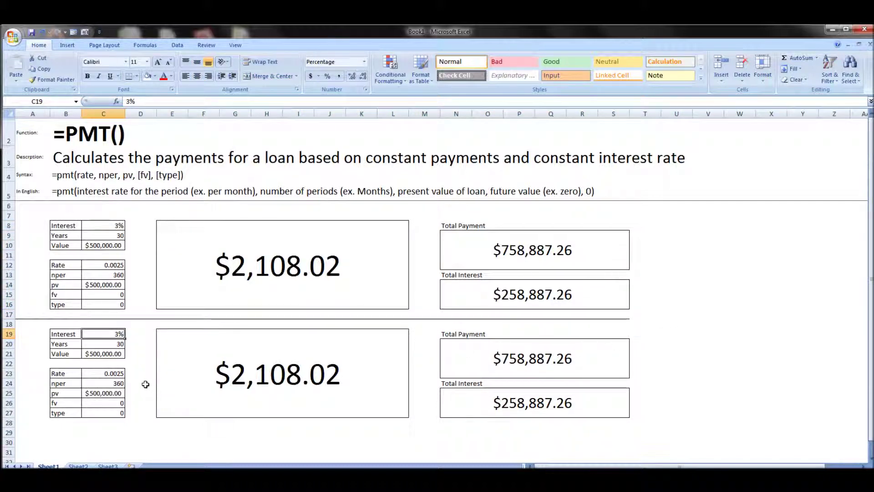
pyautogui.write('3.125')
pyautogui.click(708, 403)
# - Hide the header rows 2 to 5 that describe the PMT function
pyautogui.moveTo(9, 194); pyautogui.dragTo(6, 103)
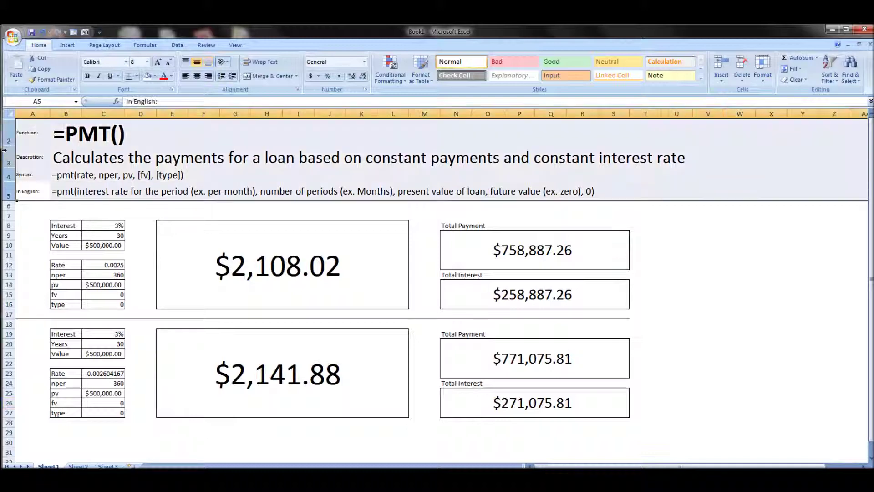
pyautogui.rightClick(10, 147)
pyautogui.click(32, 254)
# - Copy the second calculator to a third section starting at A29 and add a bottom border along A28:S28
pyautogui.moveTo(28, 242); pyautogui.dragTo(655, 324)
pyautogui.hotkey('ctrl', 'c')
pyautogui.click(33, 350)
pyautogui.hotkey('ctrl', 'v')
pyautogui.click(740, 370)
pyautogui.click(273, 406)
pyautogui.moveTo(37, 341); pyautogui.dragTo(615, 341)
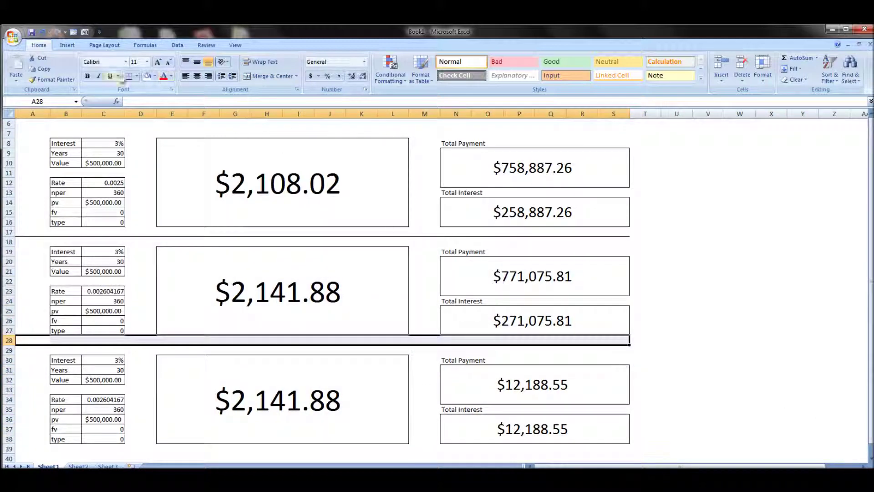
# - Show the interest rates in C8 and C19 with three decimal places
pyautogui.click(109, 145)
pyautogui.keyDown('ctrl'); pyautogui.click(117, 251); pyautogui.keyUp('ctrl')
pyautogui.click(352, 76)
pyautogui.click(352, 76)
pyautogui.click(353, 76)
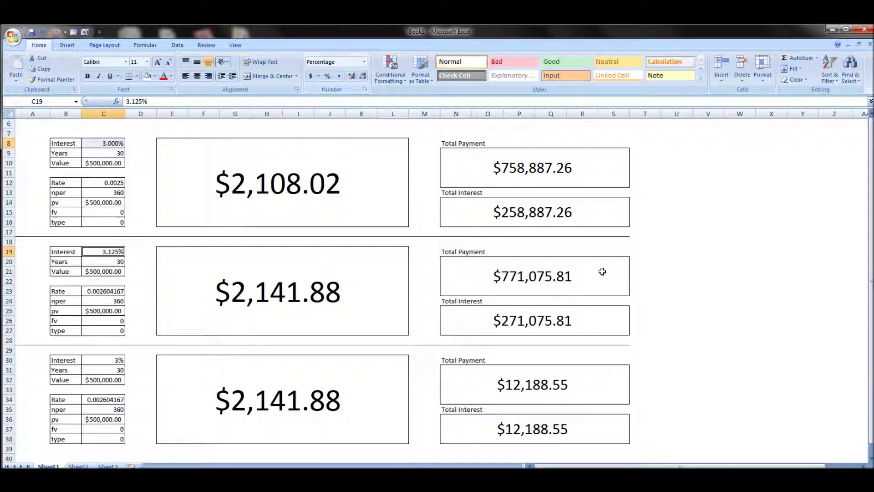
# - Clear the contents and remove all borders of the third section's input tables in B30:C38
pyautogui.moveTo(66, 359); pyautogui.dragTo(104, 439)
pyautogui.press('Delete')
pyautogui.click(137, 76)
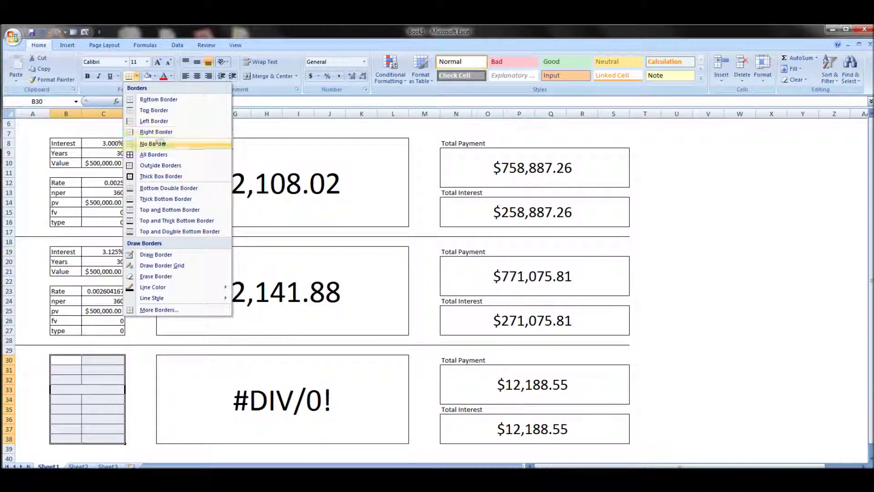
pyautogui.click(195, 147)
# - Clear the monthly payment, total payment and total interest amounts from the third section's blocks
pyautogui.click(327, 405)
pyautogui.press('Delete')
pyautogui.click(460, 384)
pyautogui.press('Delete')
pyautogui.click(459, 426)
pyautogui.press('Delete')
# - Merge N31:S38 into one centered block and delete the "Total Interest" text left in it
pyautogui.moveTo(452, 375); pyautogui.dragTo(472, 424)
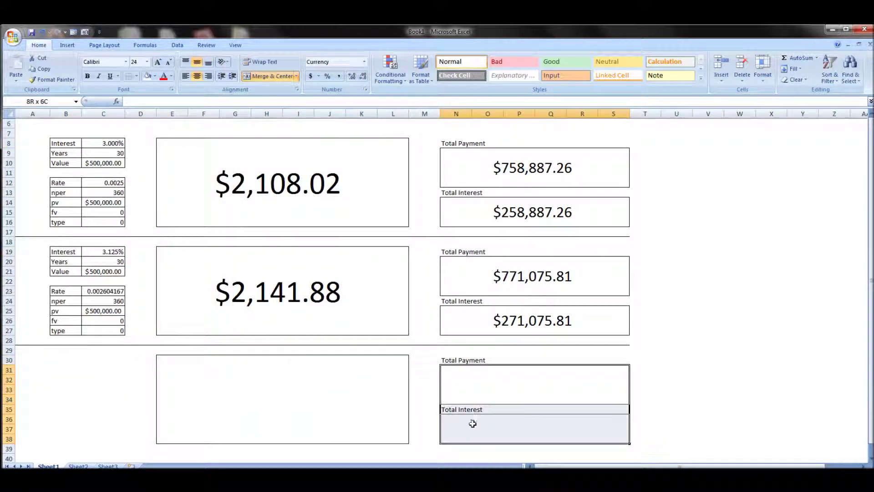
pyautogui.click(266, 77)
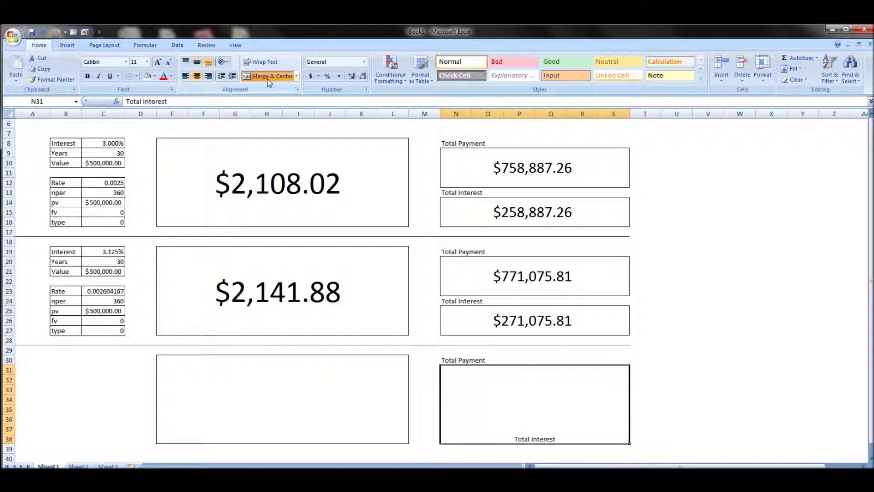
pyautogui.press('Delete')
# - Calculate the monthly payment difference in the E30 block as =E19-E8
pyautogui.click(299, 396)
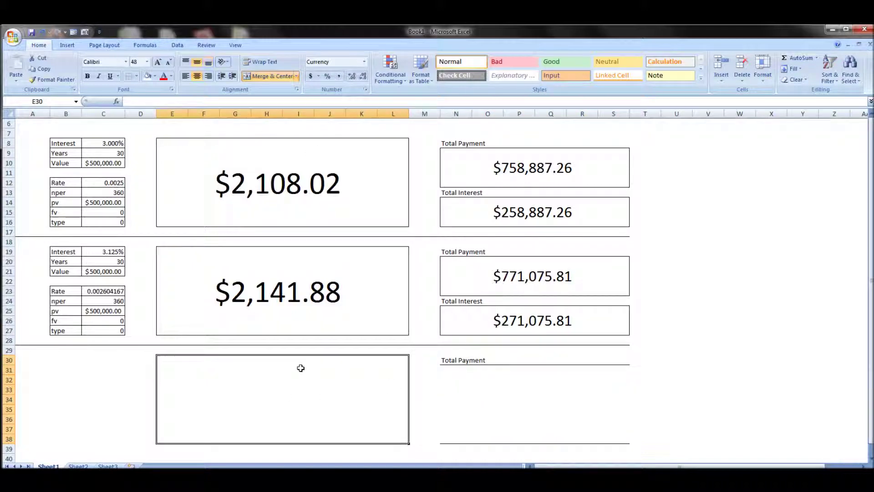
pyautogui.write('=')
pyautogui.click(283, 304)
pyautogui.write('-')
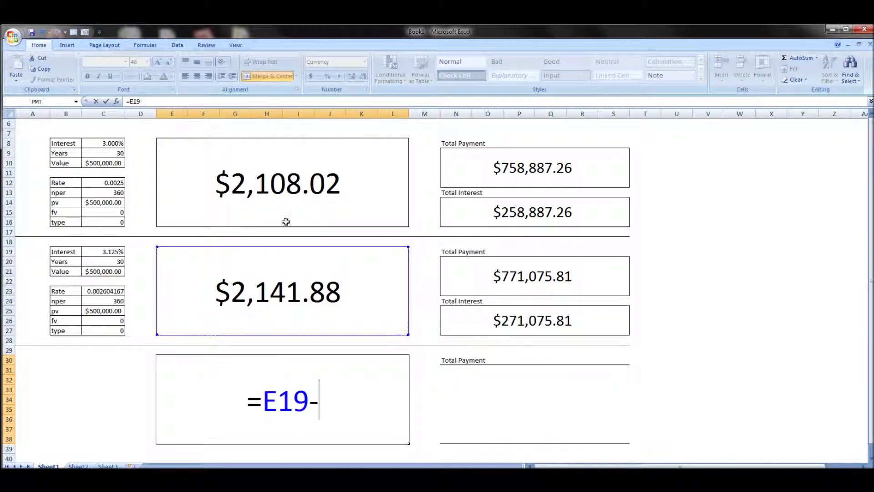
pyautogui.click(290, 199)
pyautogui.press('Return')
# - Calculate the total interest difference in the N31 block as =N25-N14
pyautogui.click(502, 409)
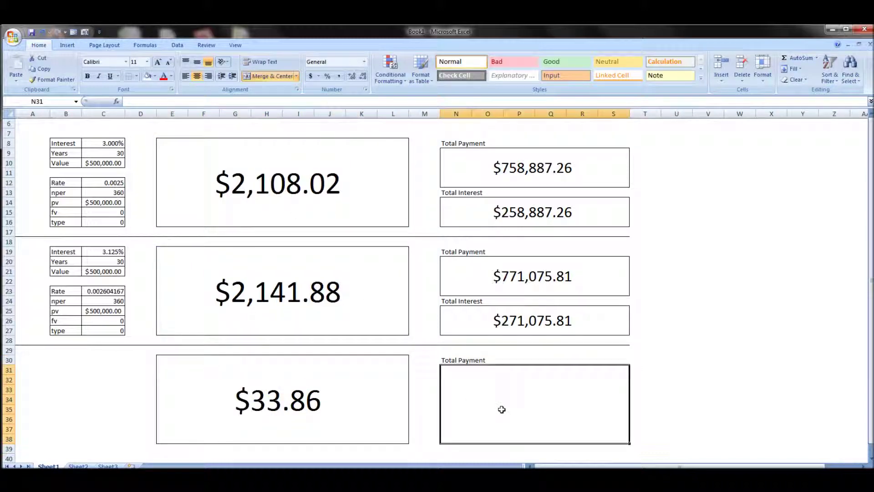
pyautogui.write('=')
pyautogui.click(522, 320)
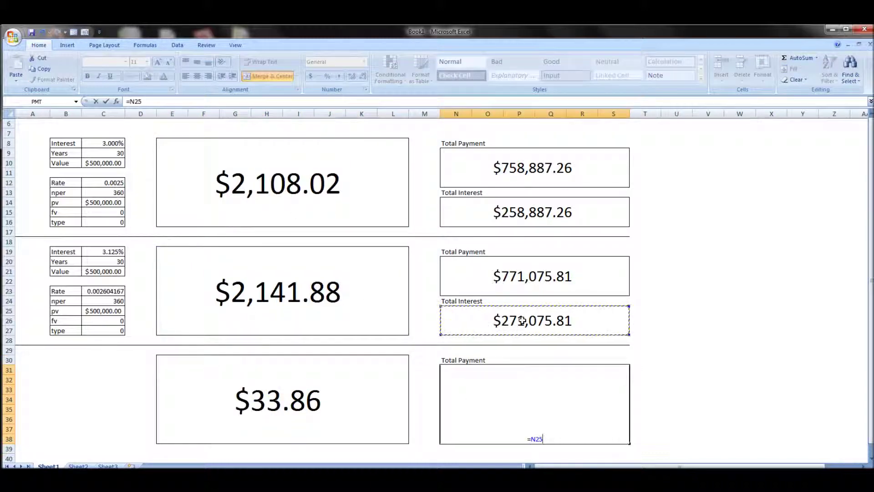
pyautogui.write('-')
pyautogui.click(536, 212)
pyautogui.press('Return')
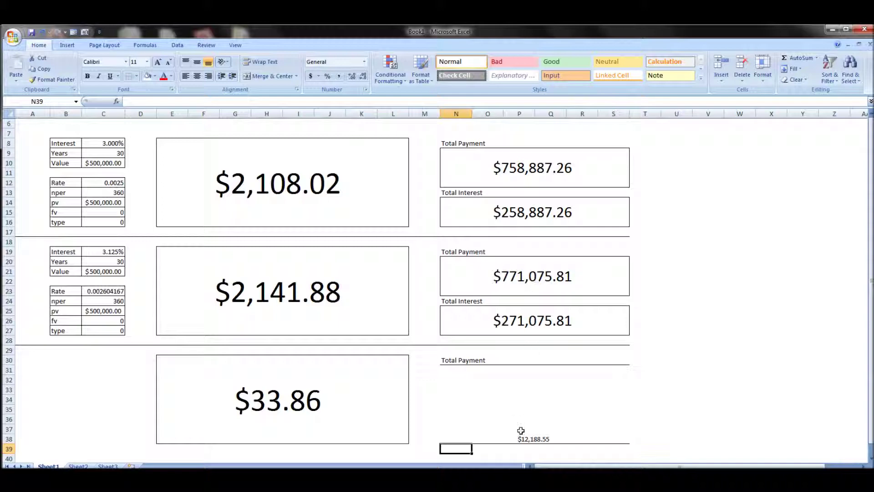
# - Apply all borders to the N31 block, vertically center its amount and set the font size to 28
pyautogui.click(520, 432)
pyautogui.click(136, 77)
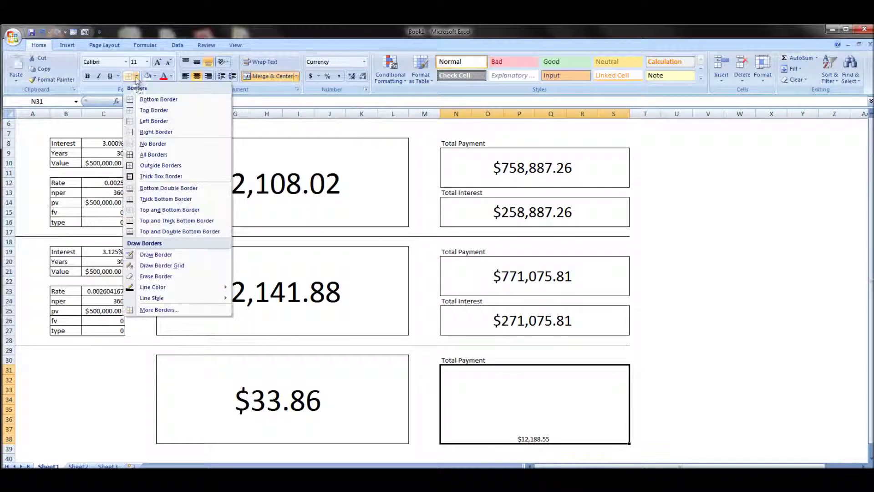
pyautogui.click(160, 152)
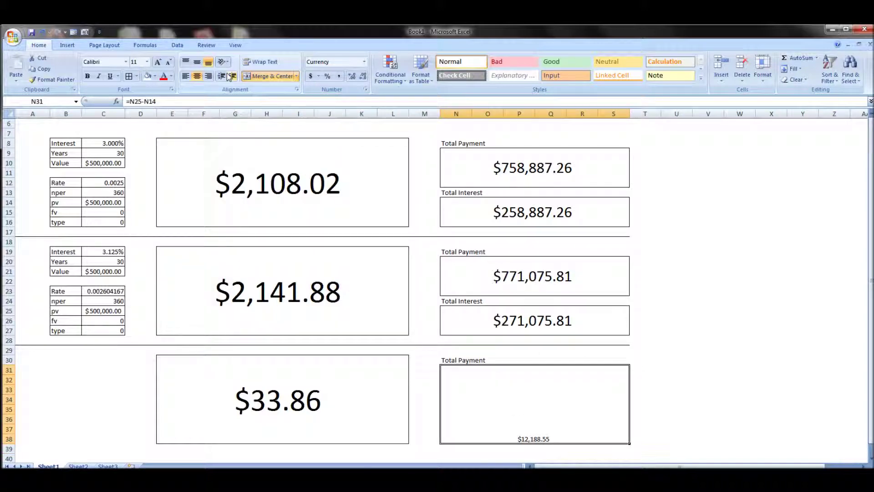
pyautogui.click(197, 62)
pyautogui.click(147, 62)
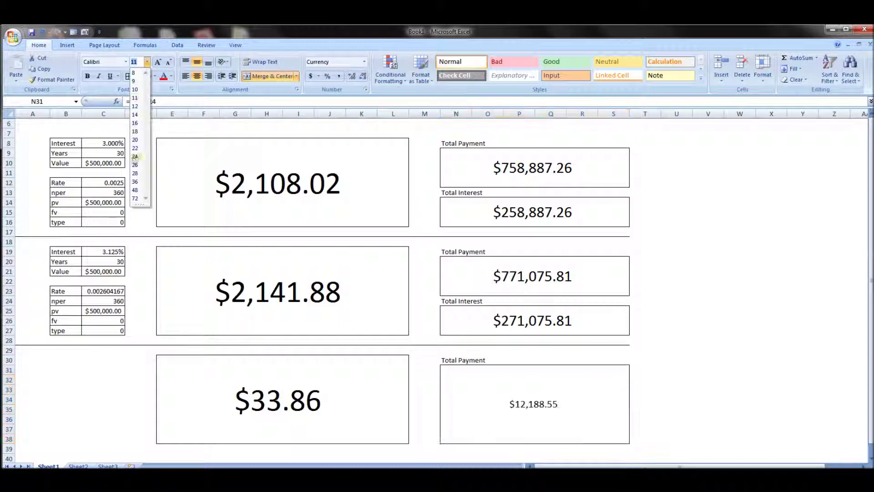
pyautogui.click(135, 174)
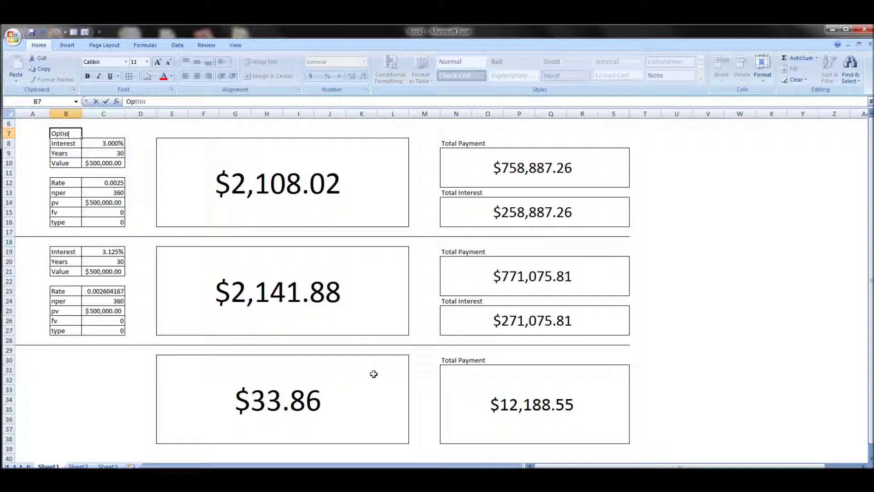
# - Label the first calculator "Option 1" in B7 and the second "Option 2" in B18
pyautogui.press('Down')
pyautogui.press('Down')
pyautogui.press('Down')
pyautogui.press('Down')
pyautogui.press('Down')
pyautogui.press('Down')
pyautogui.press('Down')
pyautogui.press('Down')
pyautogui.press('Down')
pyautogui.press('Down')
pyautogui.press('Down')
pyautogui.write('Option 2')
pyautogui.press('Return')
# - Label the third section "Gap" in B30 and enter "(Option 2 - Option 1)" in B32
pyautogui.click(62, 362)
pyautogui.write('Gap')
pyautogui.press('Return')
pyautogui.press('Return')
pyautogui.write('(Option 2')
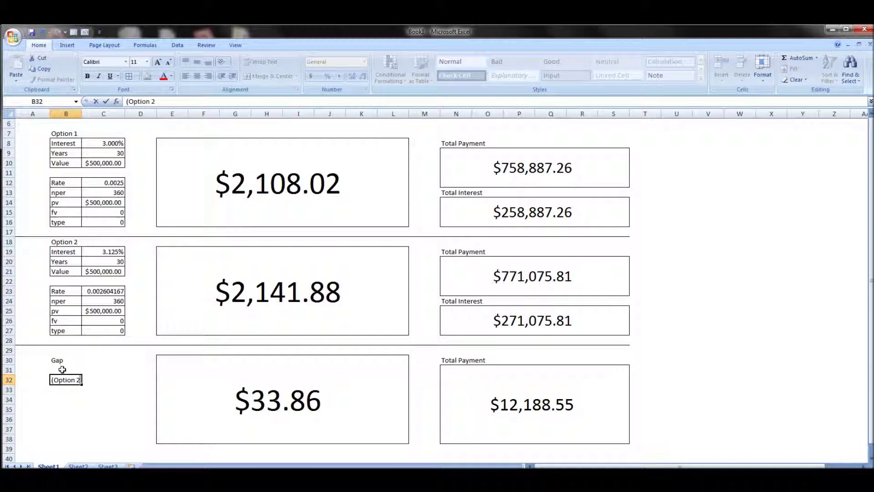
pyautogui.write(' - Option 1)')
pyautogui.press('Return')
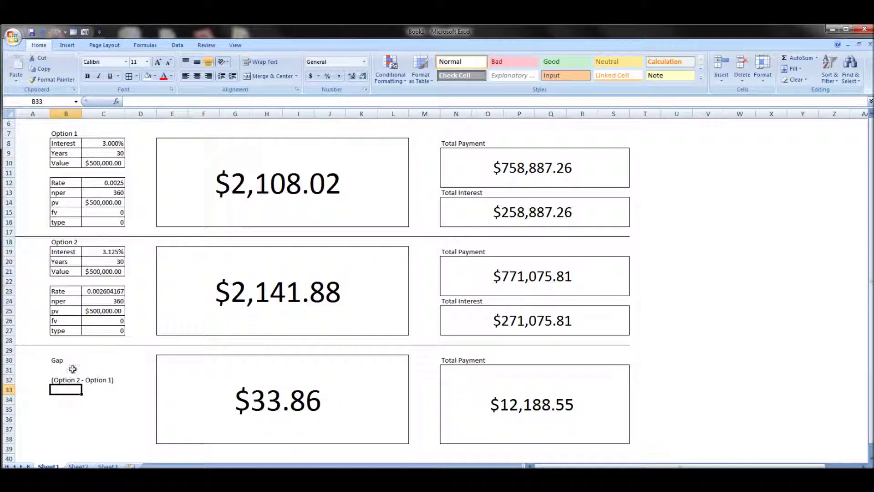
pyautogui.click(708, 389)
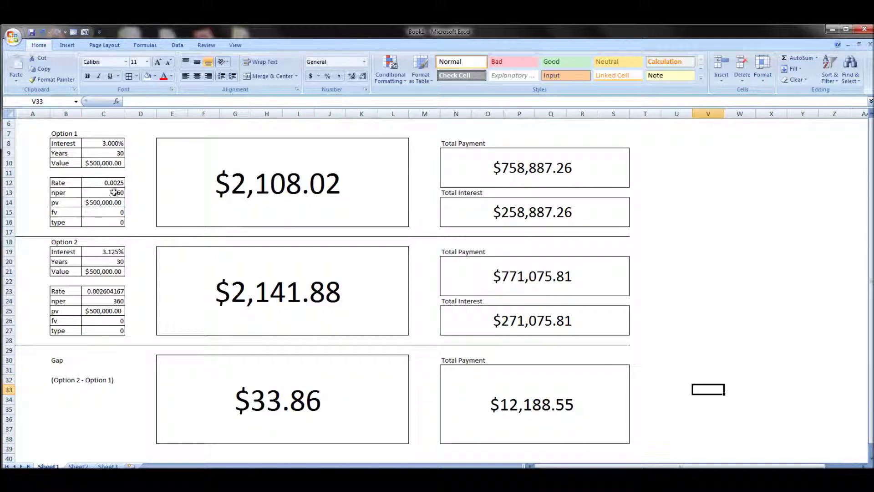
# - Set Option 2's loan term to 10 years and its interest rate to 3%
pyautogui.click(122, 265)
pyautogui.write('10')
pyautogui.press('Up')
pyautogui.write('3')
pyautogui.click(184, 292)
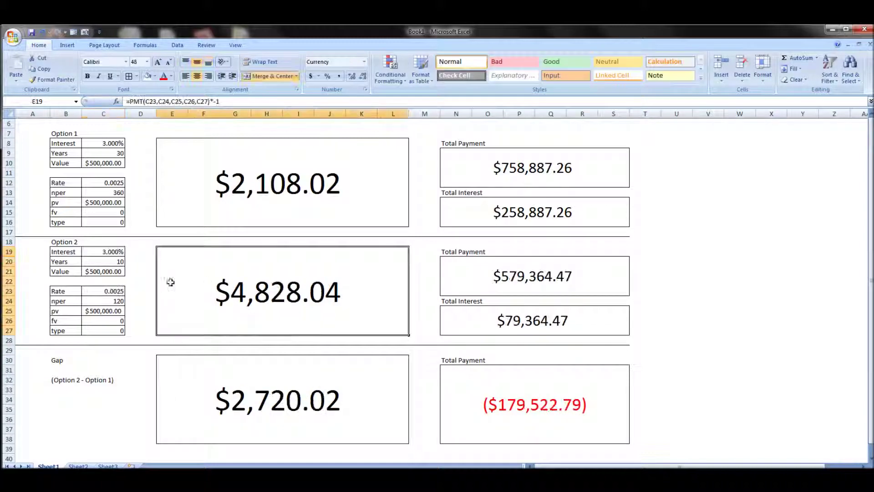
pyautogui.click(117, 210)
pyautogui.click(113, 142)
pyautogui.click(114, 251)
# - Fade the Rate-to-type tables of both options by changing their font color to light grey
pyautogui.moveTo(77, 184); pyautogui.dragTo(108, 230)
pyautogui.moveTo(64, 291); pyautogui.dragTo(100, 331)
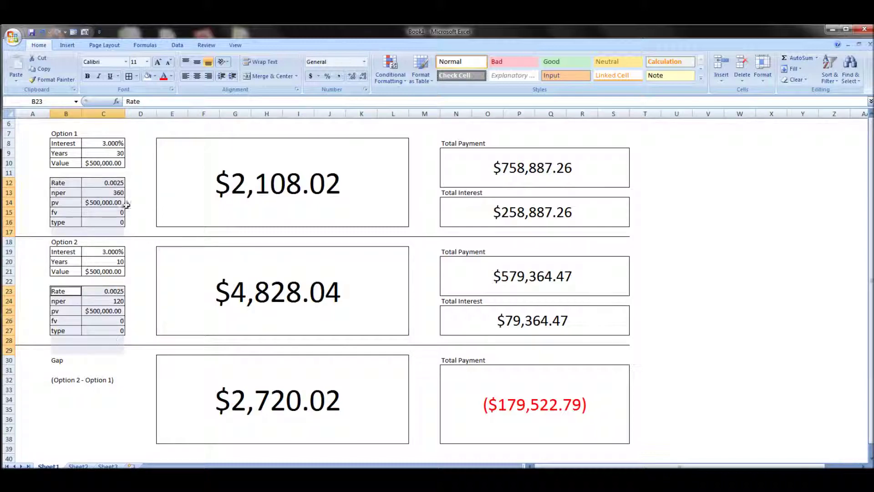
pyautogui.click(171, 77)
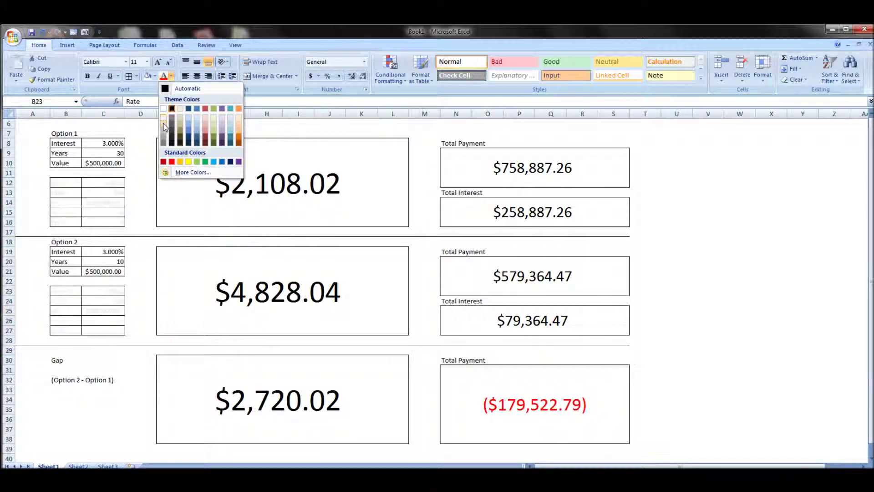
pyautogui.click(165, 126)
pyautogui.click(33, 153)
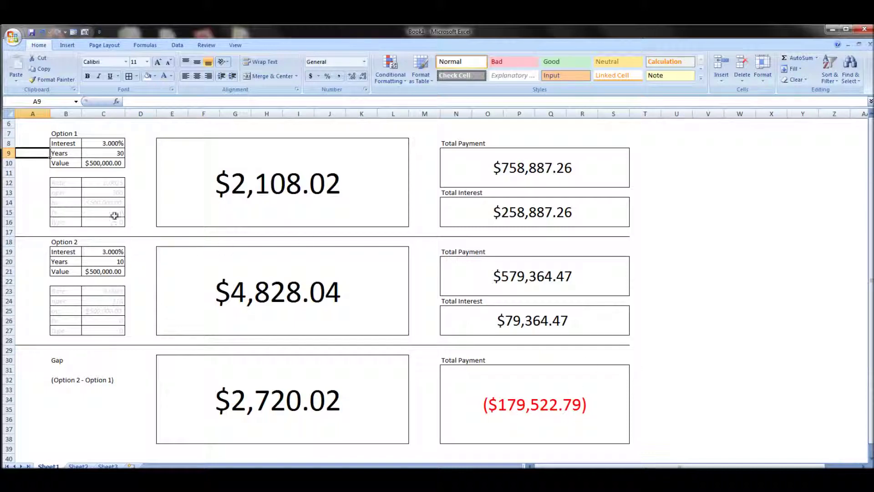
# - Set Option 2's loan term to 15 years
pyautogui.click(113, 262)
pyautogui.write('15')
pyautogui.click(203, 294)
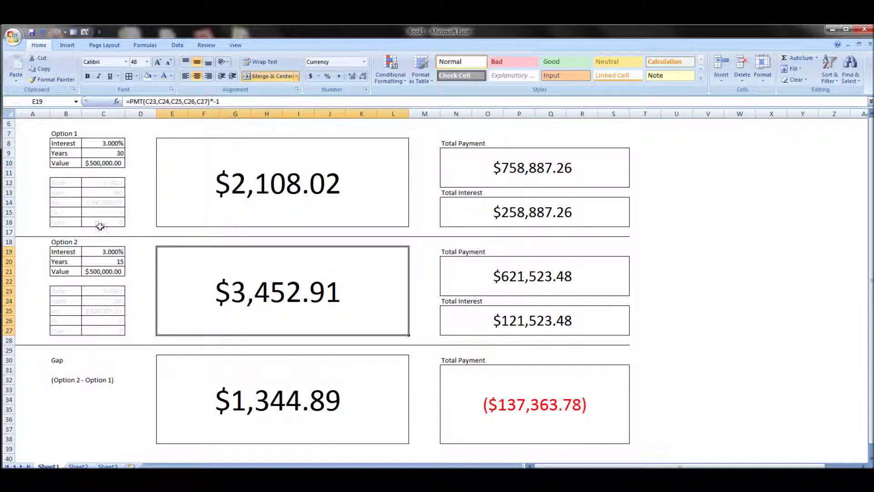
# - Set Option 2's loan term to 30 years and select Option 1's interest rate
pyautogui.click(113, 263)
pyautogui.write('30')
pyautogui.press('Return')
pyautogui.click(112, 144)
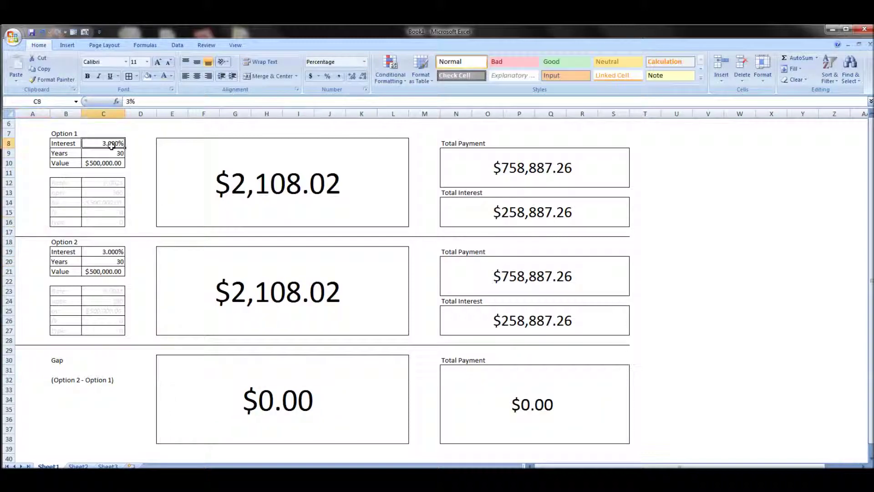
# - Set Option 1's interest rate to 3.125% and Option 2's loan term to 10 years
pyautogui.write('3.125')
pyautogui.press('Return')
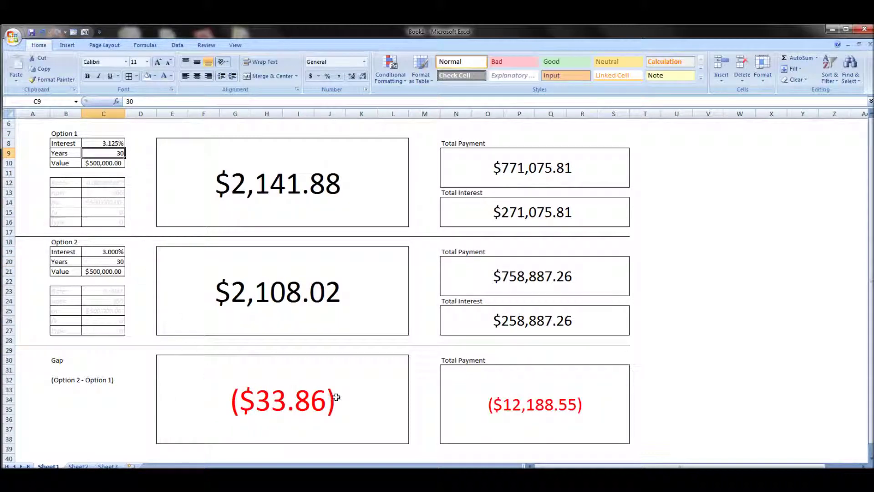
pyautogui.click(110, 262)
pyautogui.write('10')
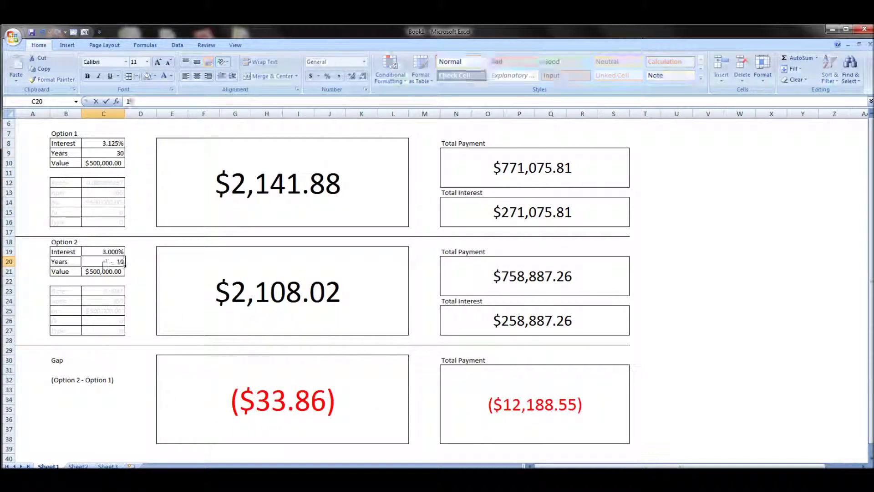
pyautogui.click(68, 270)
# - Set Option 2's loan term to 15 years and its interest rate to 3.125%
pyautogui.click(100, 262)
pyautogui.write('15')
pyautogui.press('Return')
pyautogui.click(107, 254)
pyautogui.write('3.125')
pyautogui.press('Return')
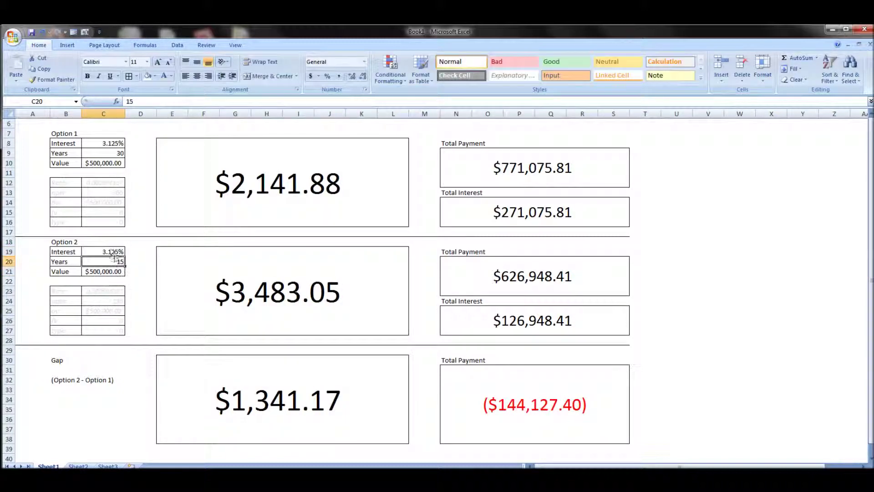
# - Set Option 2's interest rate to 5% and its loan term to 10 years
pyautogui.click(106, 251)
pyautogui.write('5')
pyautogui.press('Return')
pyautogui.write('10')
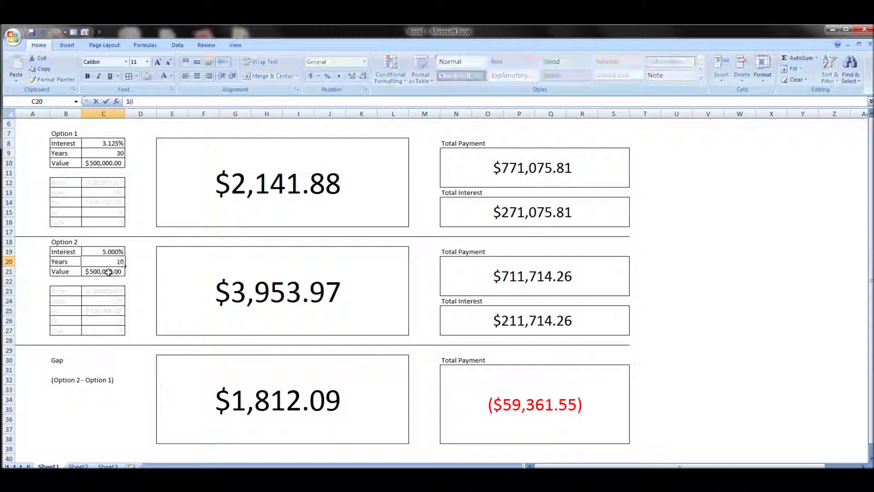
pyautogui.press('Return')
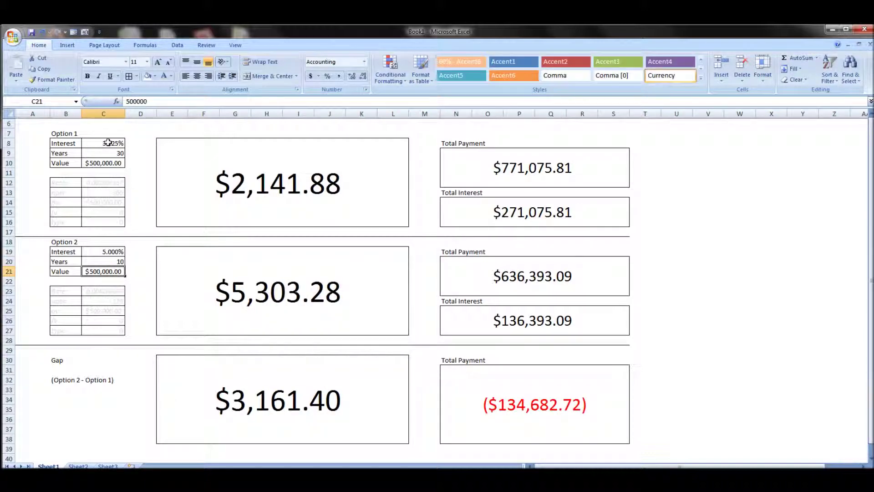
# - Try interest rates of 2% and 1% for Option 1
pyautogui.click(107, 142)
pyautogui.write('2')
pyautogui.click(109, 187)
pyautogui.click(114, 145)
pyautogui.write('1')
pyautogui.click(114, 184)
# - Set Option 1's loan term to 10 years and its loan value to $425,000
pyautogui.click(117, 152)
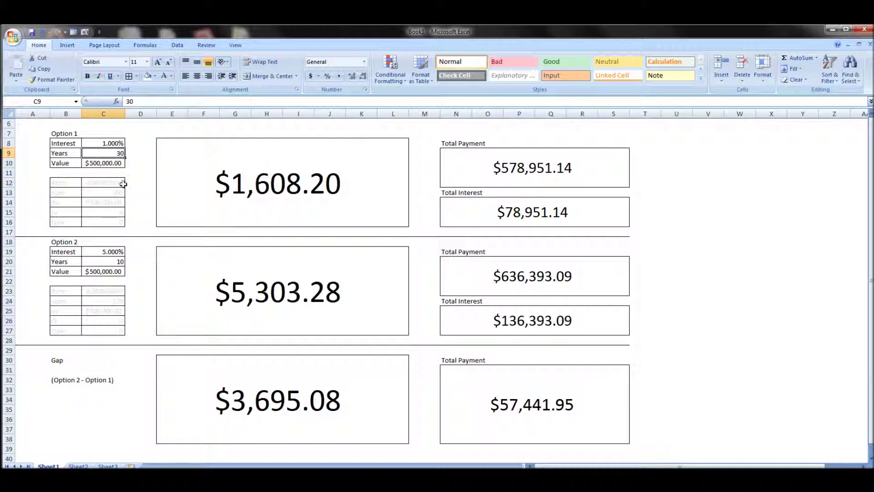
pyautogui.write('10')
pyautogui.press('Return')
pyautogui.write('425000')
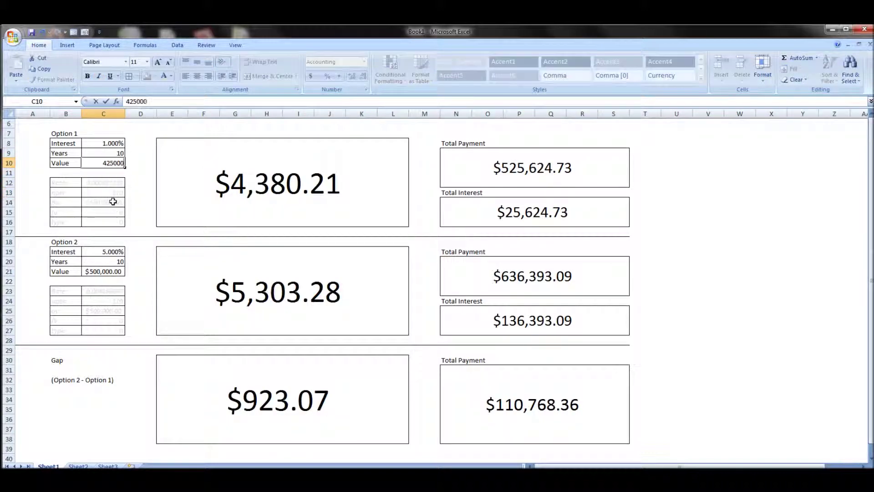
pyautogui.press('Return')
# - Set Option 1's interest rate to 4%
pyautogui.click(116, 143)
pyautogui.write('4')
pyautogui.click(107, 193)
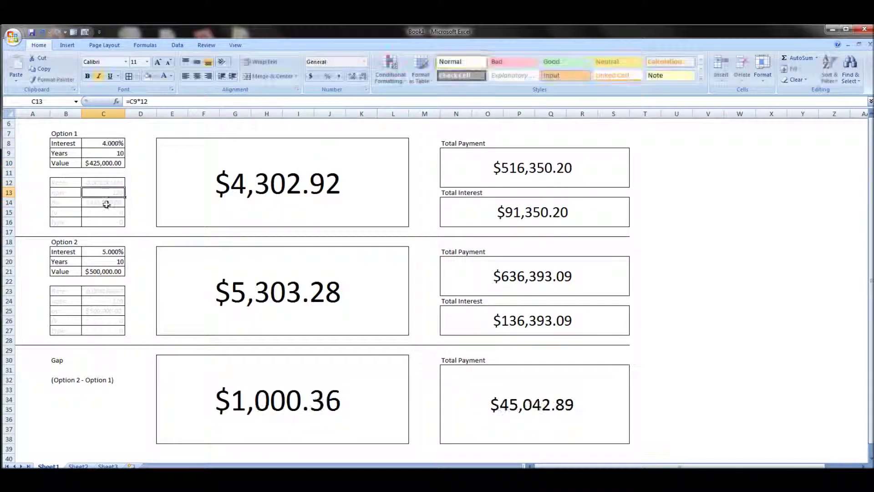
# - Set Option 2's loan term to 15 years and its loan value to $425,000
pyautogui.click(109, 262)
pyautogui.write('15')
pyautogui.press('Return')
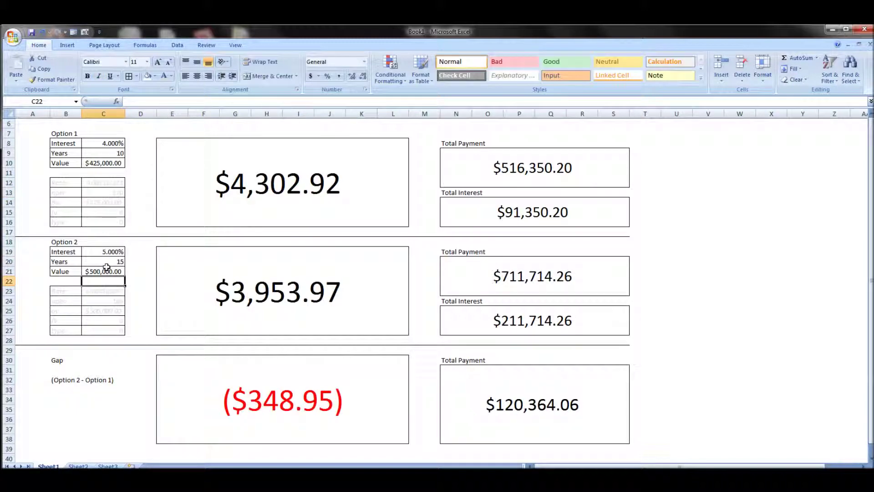
pyautogui.write('42')
pyautogui.write('5,000')
pyautogui.click(122, 289)
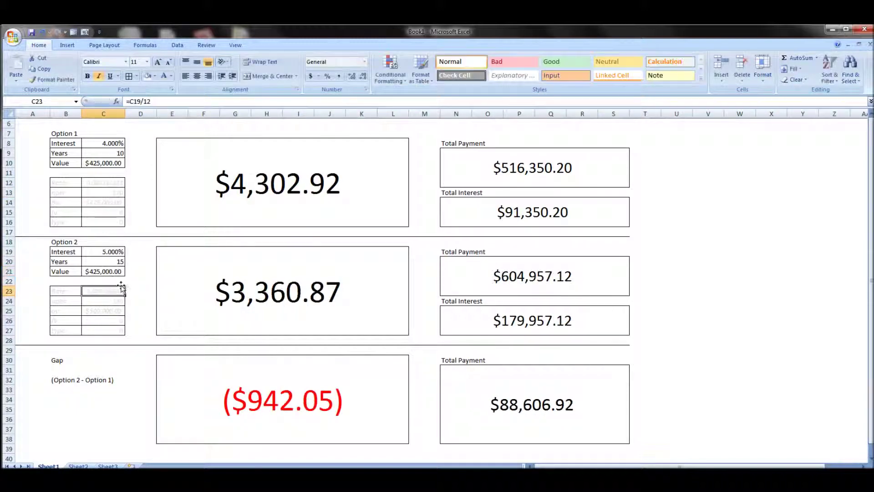